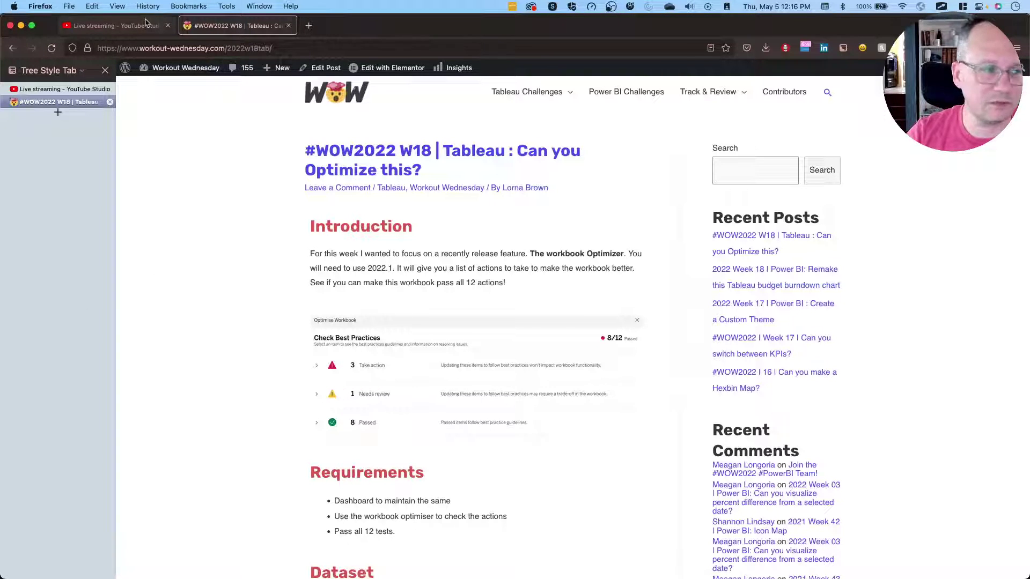
- Check the livestream dashboard and its chat, and review the introduction and requirements of the #WOW2022 W18 challenge page
click(123, 31)
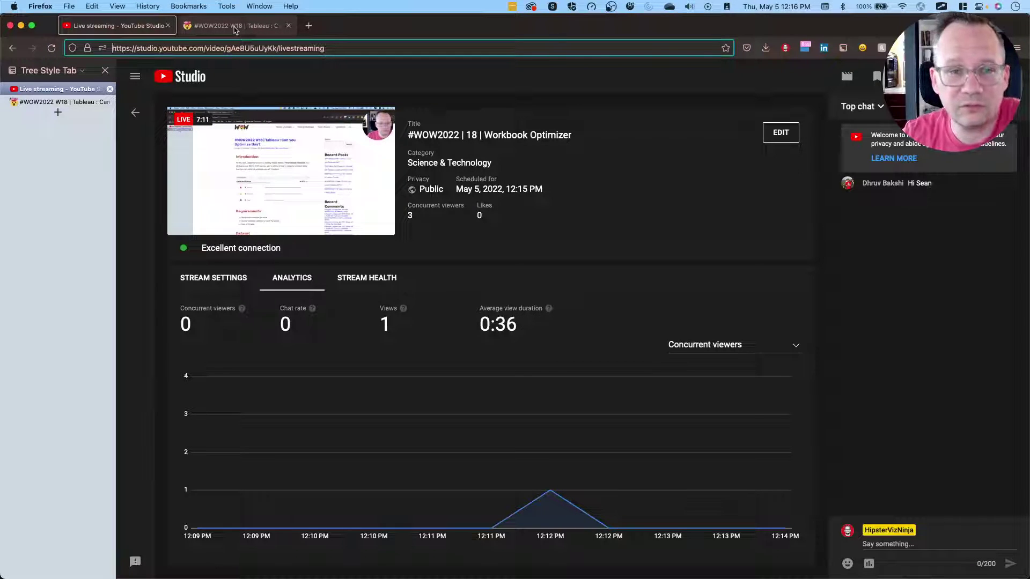
click(235, 28)
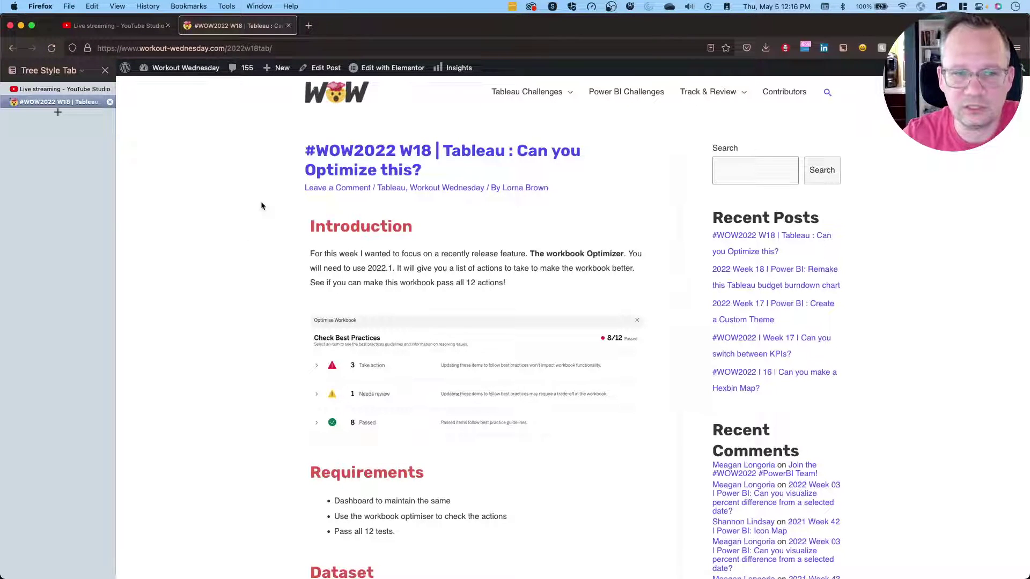
scroll(258, 290, down, 5)
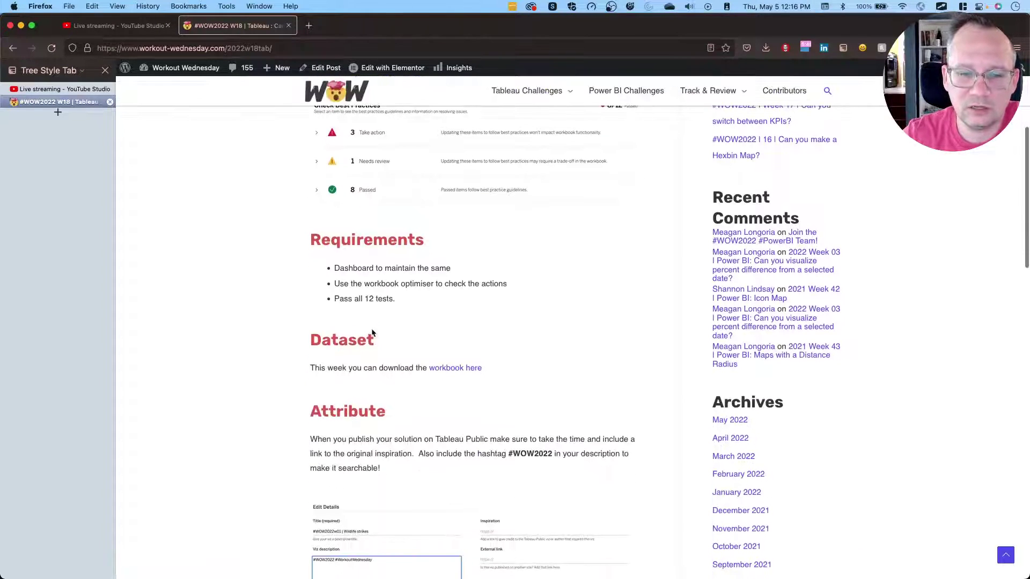
scroll(456, 300, up, 4)
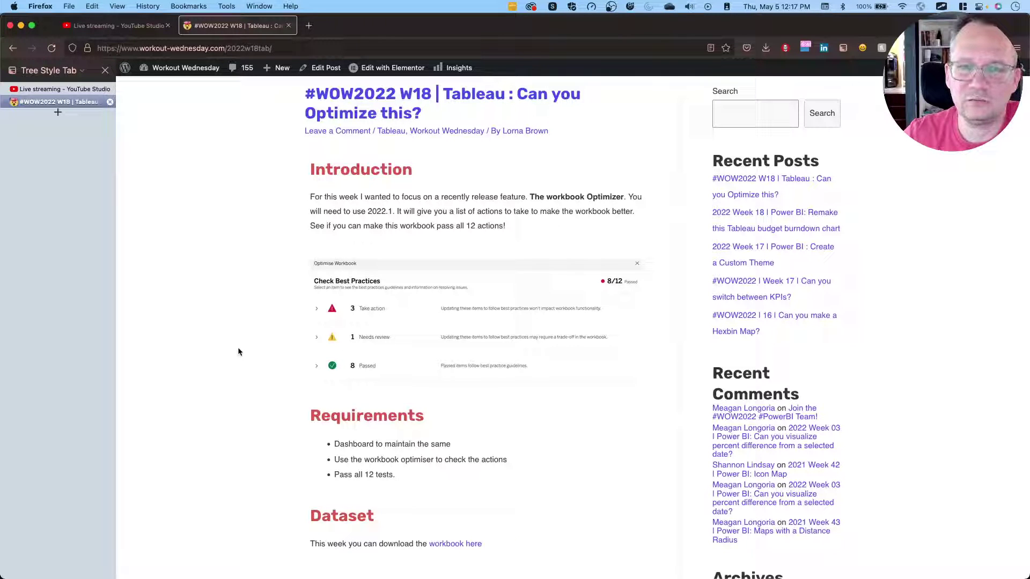
- Open the workbook linked in the Dataset section of the challenge page
scroll(291, 295, down, 3)
scroll(290, 295, down, 1)
click(475, 437)
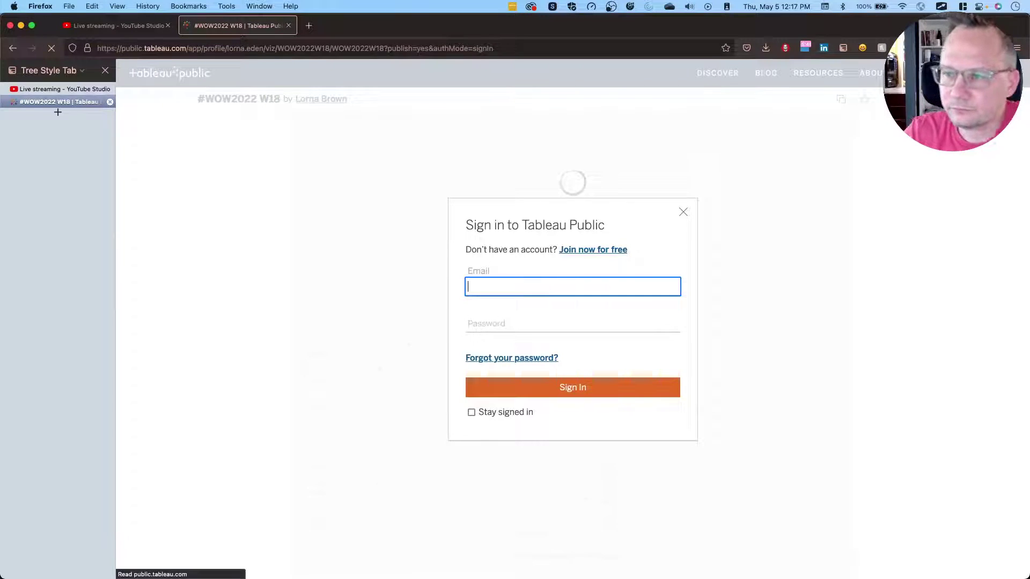
- Sign in to Tableau Public by filling the email and password fields from the saved public.tableau.com login in the password vault
click(960, 48)
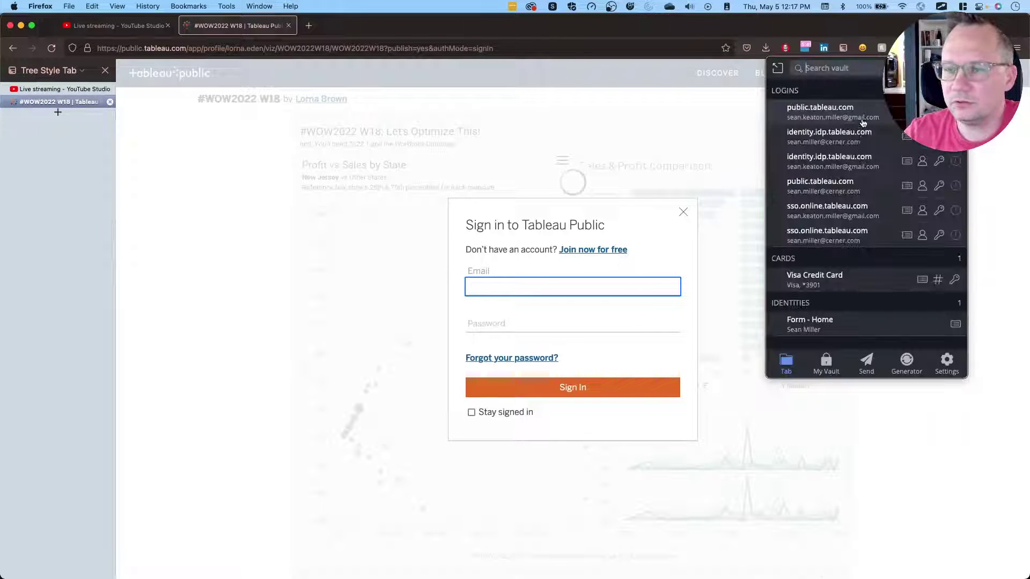
click(811, 119)
click(542, 396)
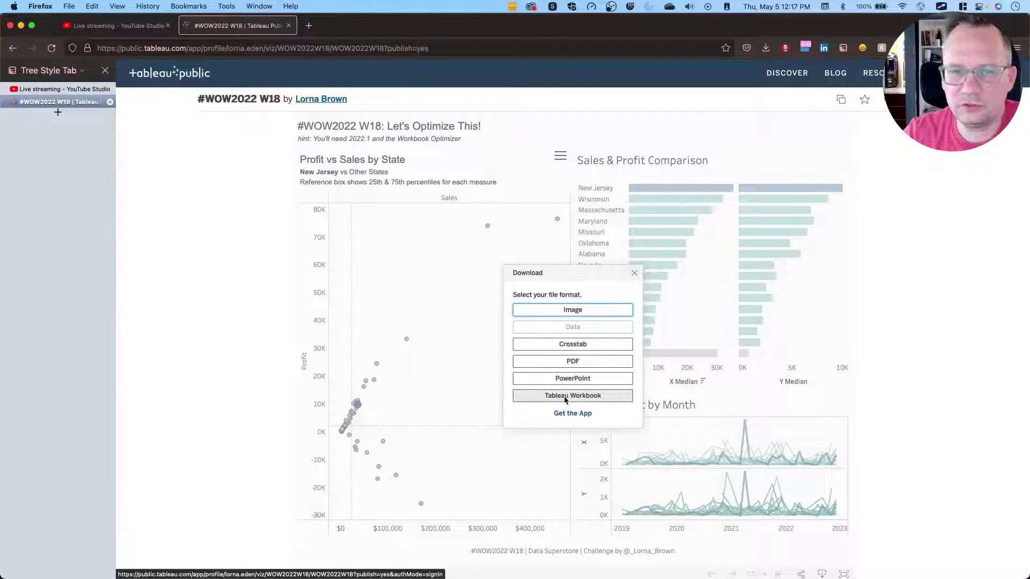
- Download the #WOW2022 W18 viz as a Tableau Workbook in the Current version and return to the Workout Wednesday challenge page
click(564, 399)
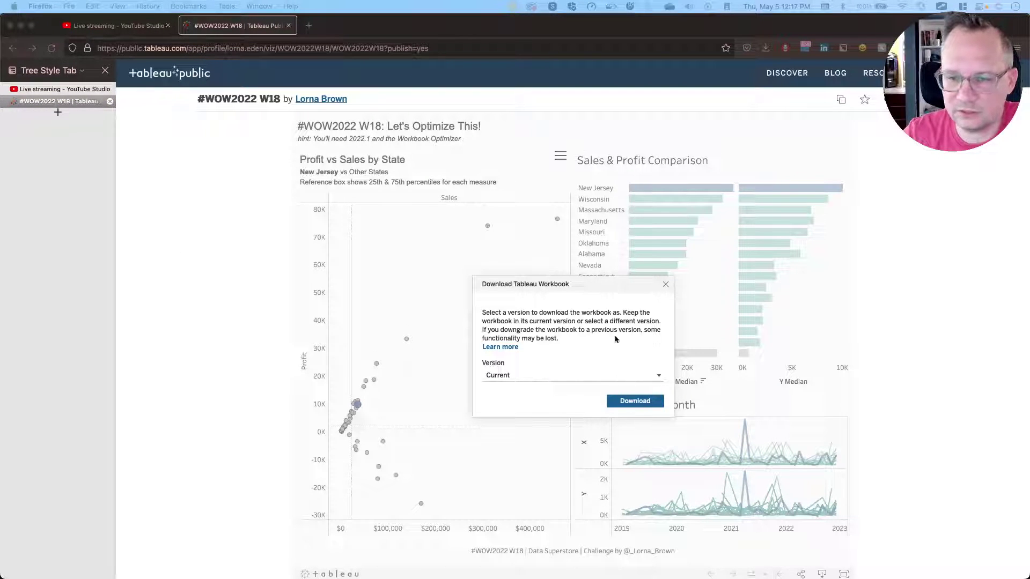
click(611, 292)
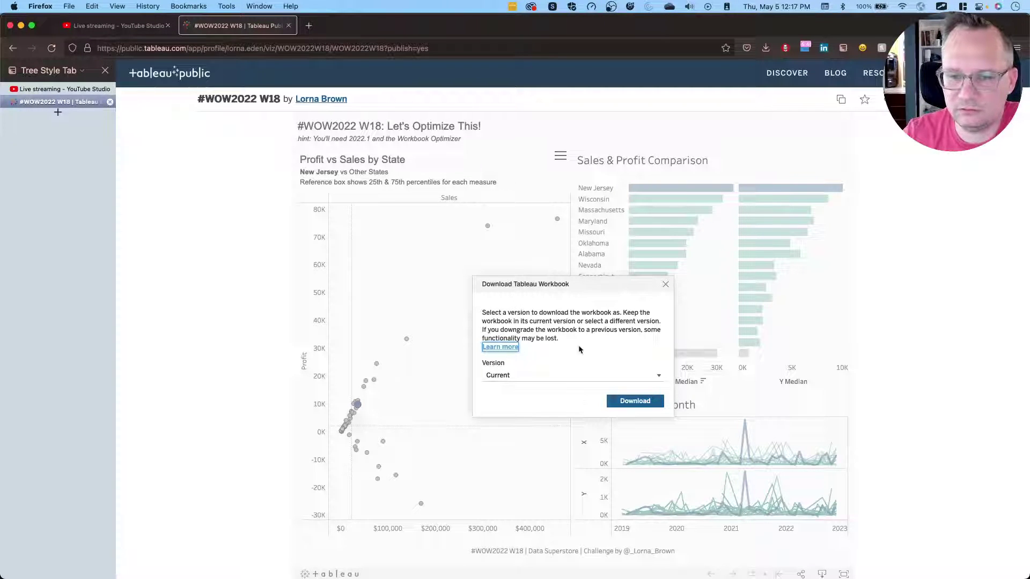
click(620, 401)
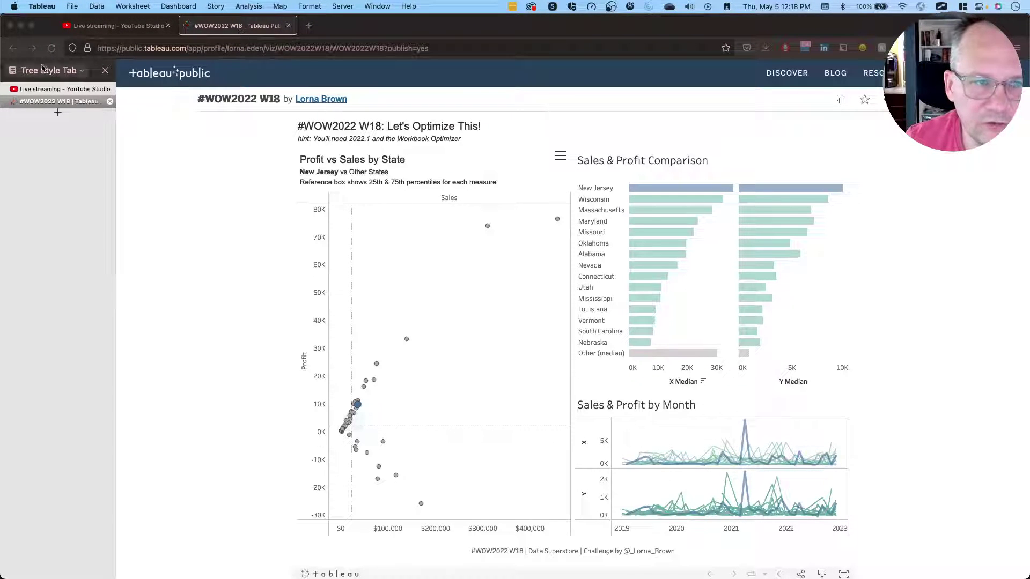
right_click(13, 49)
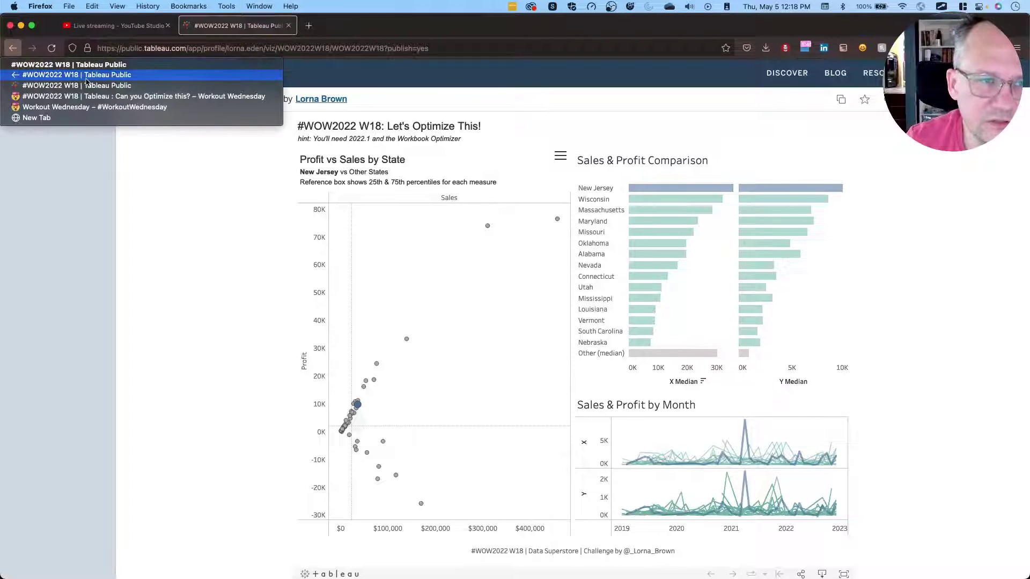
click(191, 97)
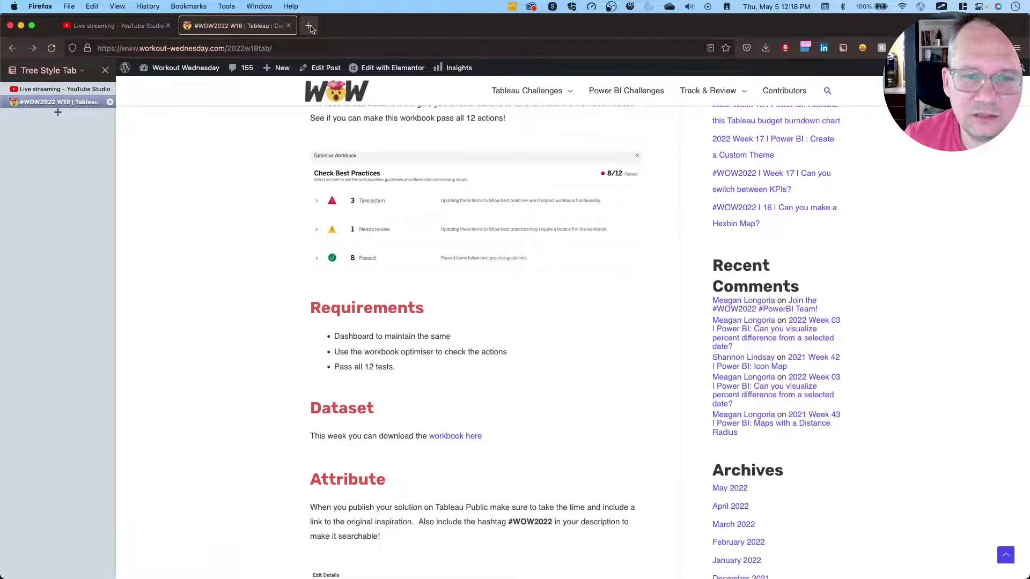
- Search the web in a new tab for "tableau whitepaper designing efficient workbooks" and open Tableau's Designing Efficient Workbooks page
click(310, 27)
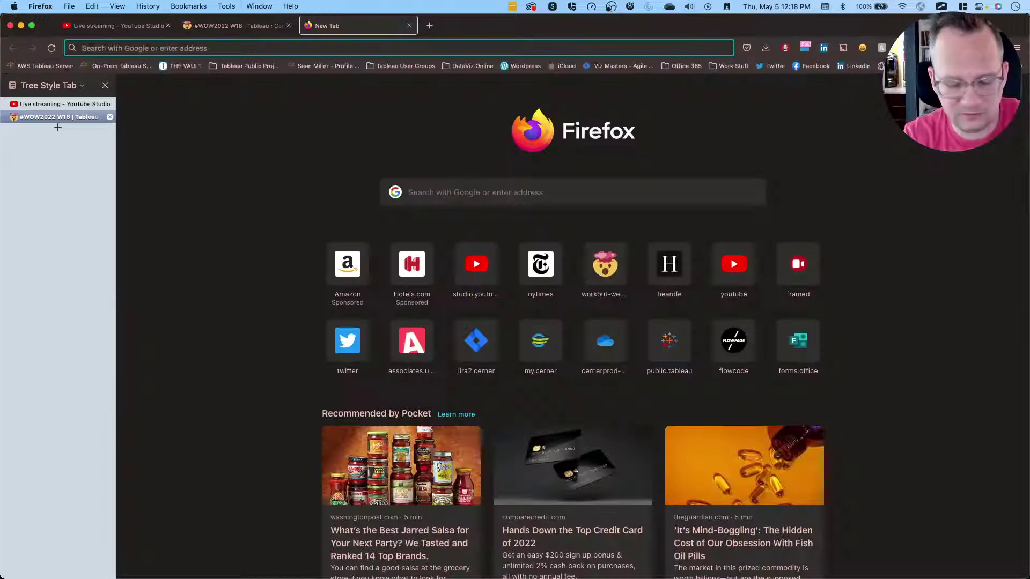
text(tableau whitepaper)
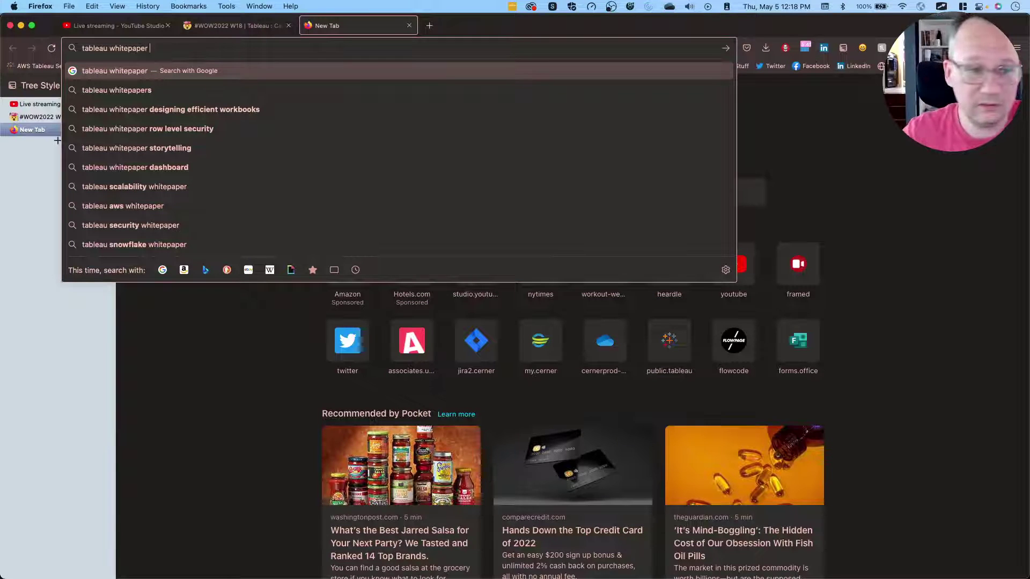
click(224, 114)
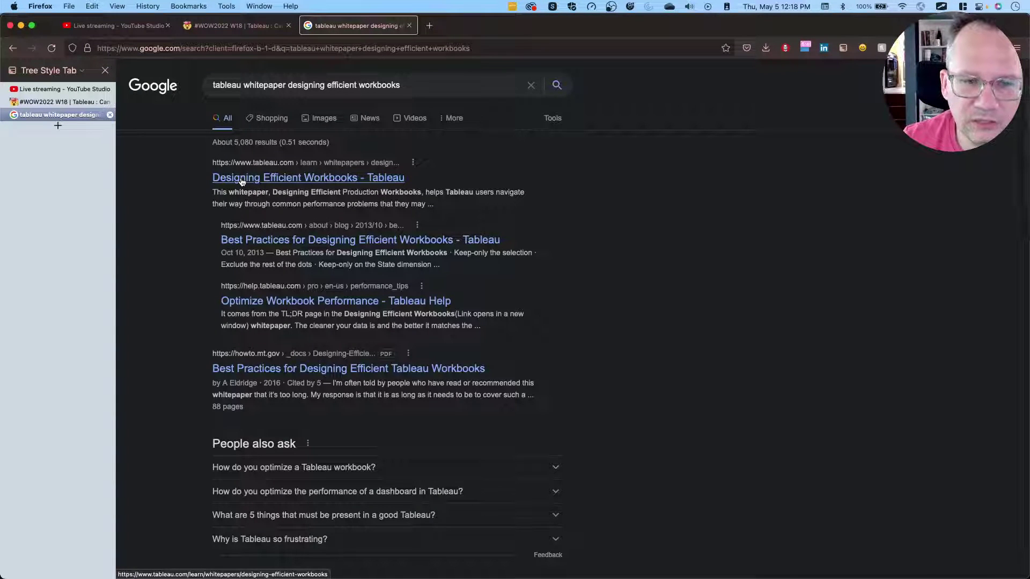
click(241, 179)
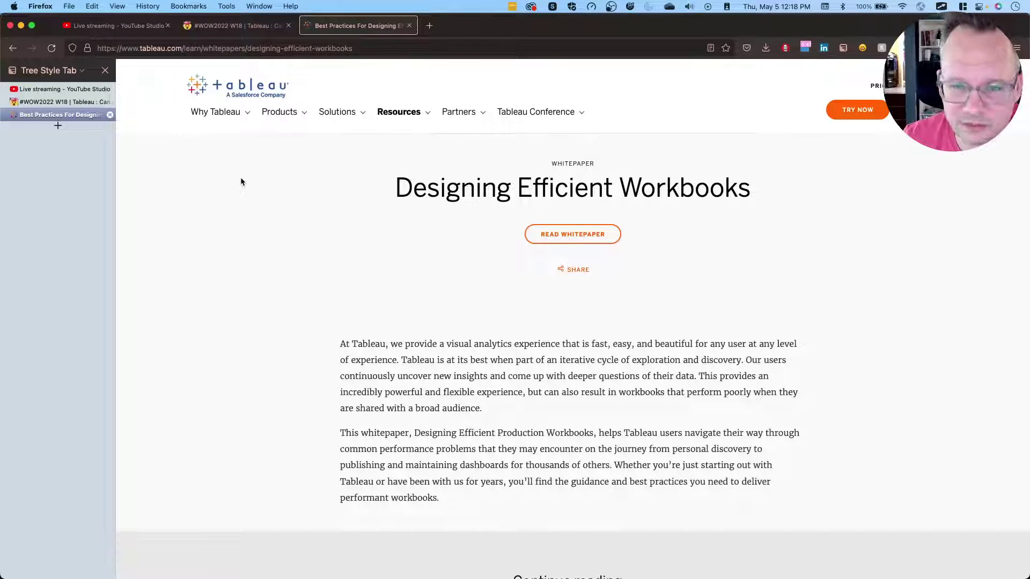
scroll(269, 381, down, 3)
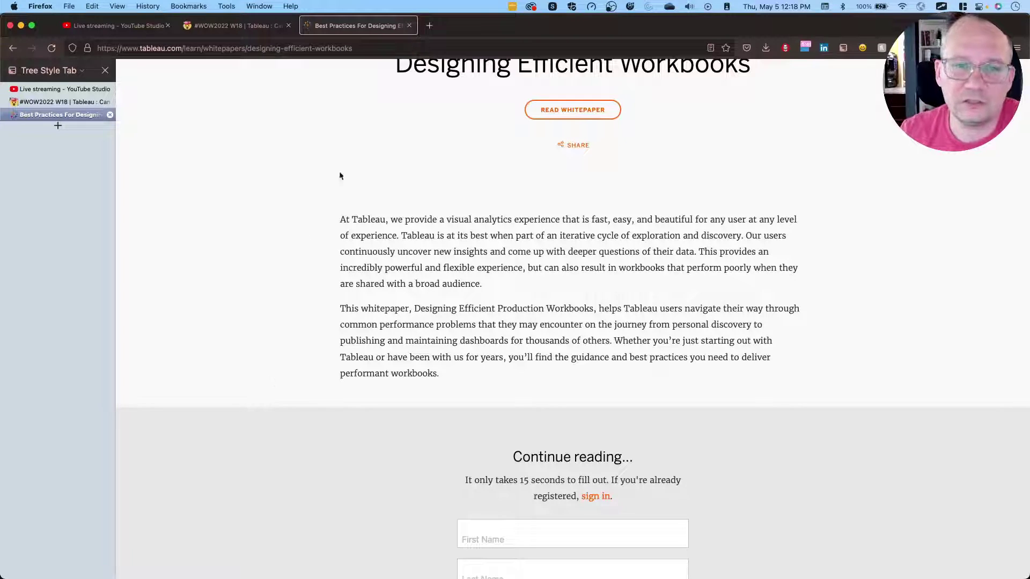
- Copy the web address of the Designing Efficient Workbooks whitepaper and post it in the livestream chat
click(357, 47)
key(super+c)
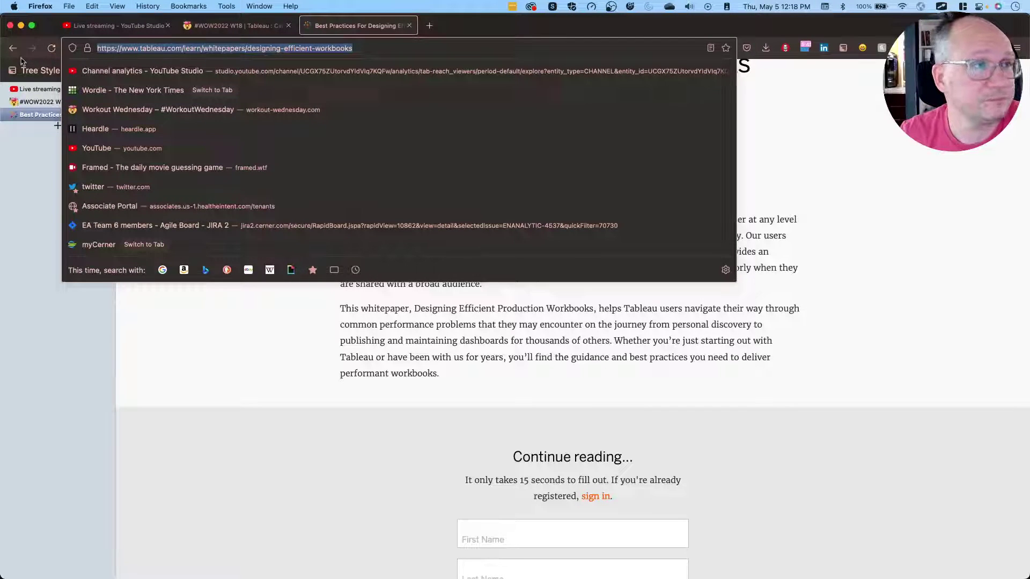
click(132, 27)
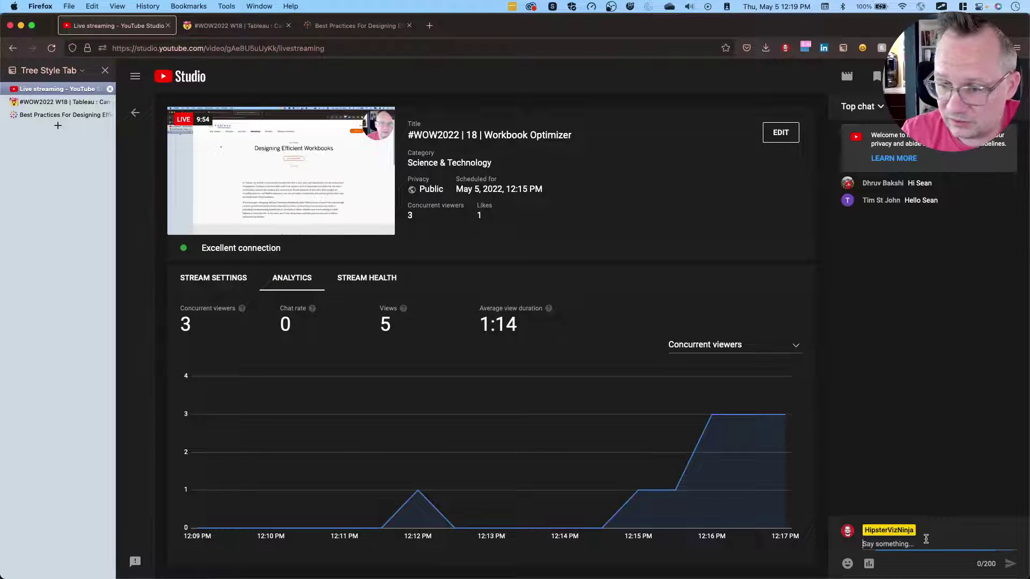
key(super+v)
key(Return)
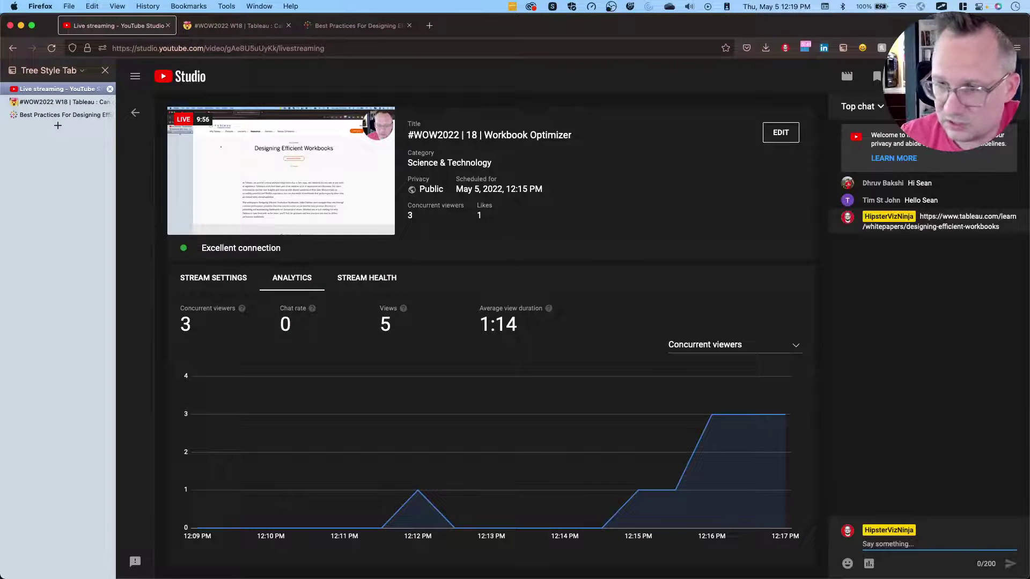
- Switch to Tableau Desktop with the #WOW2022 W18 workbook and run the Workbook Optimizer on it
click(354, 27)
key(super+Tab)
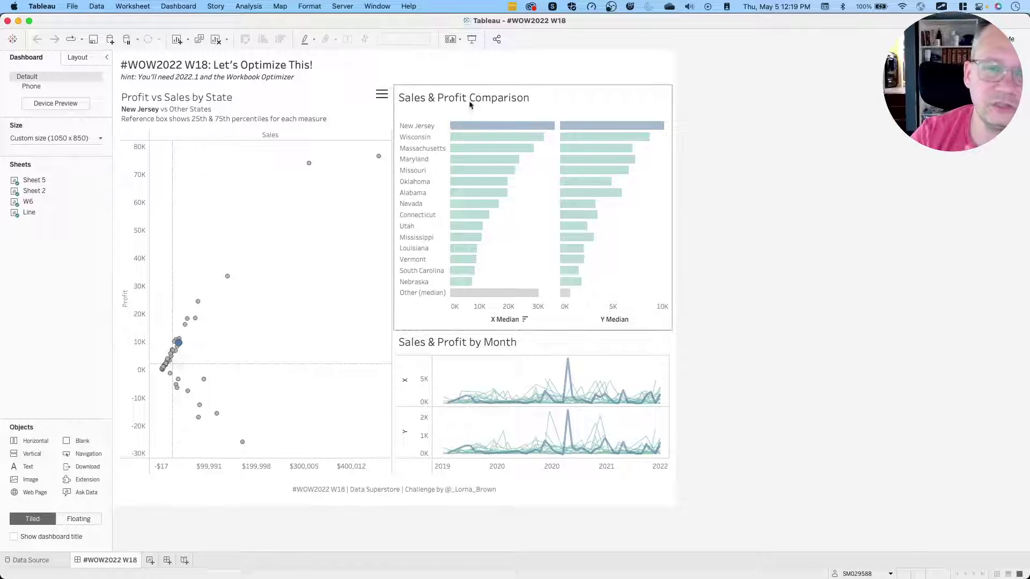
click(377, 6)
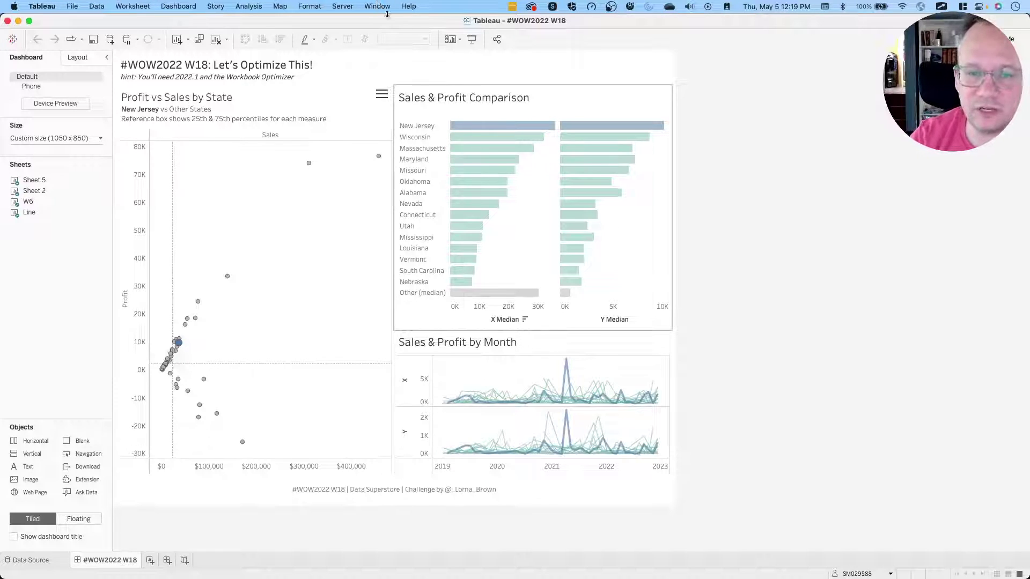
click(343, 7)
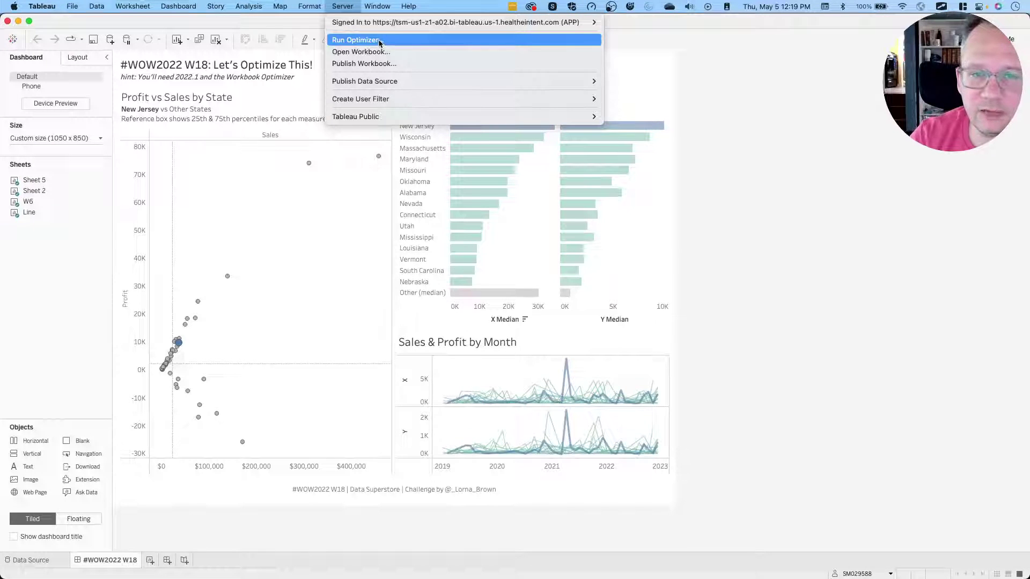
click(409, 38)
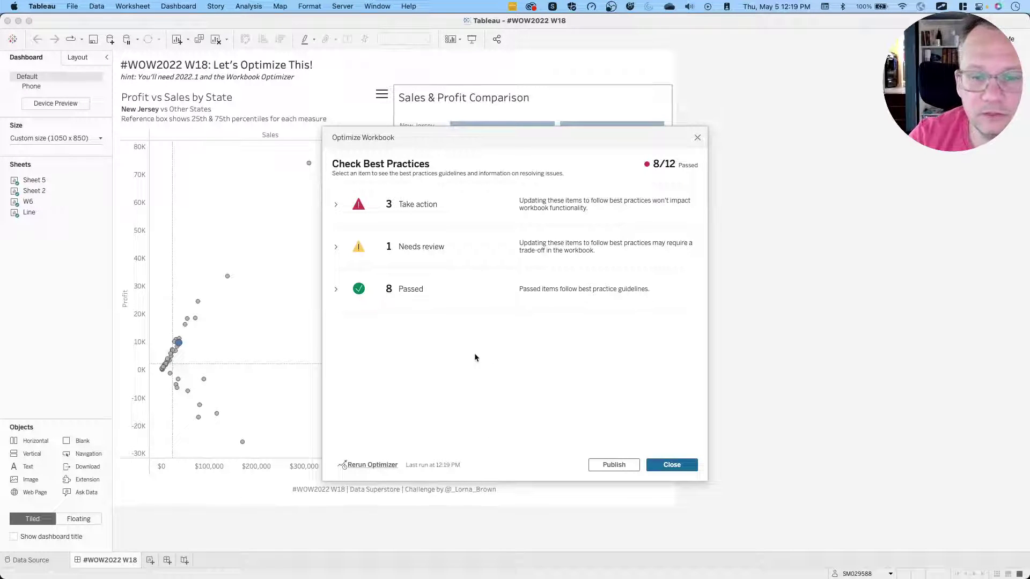
- Examine the optimizer's Passed guidelines, reading the details for number of views in a dashboard and calculations using multiple data sources
click(345, 291)
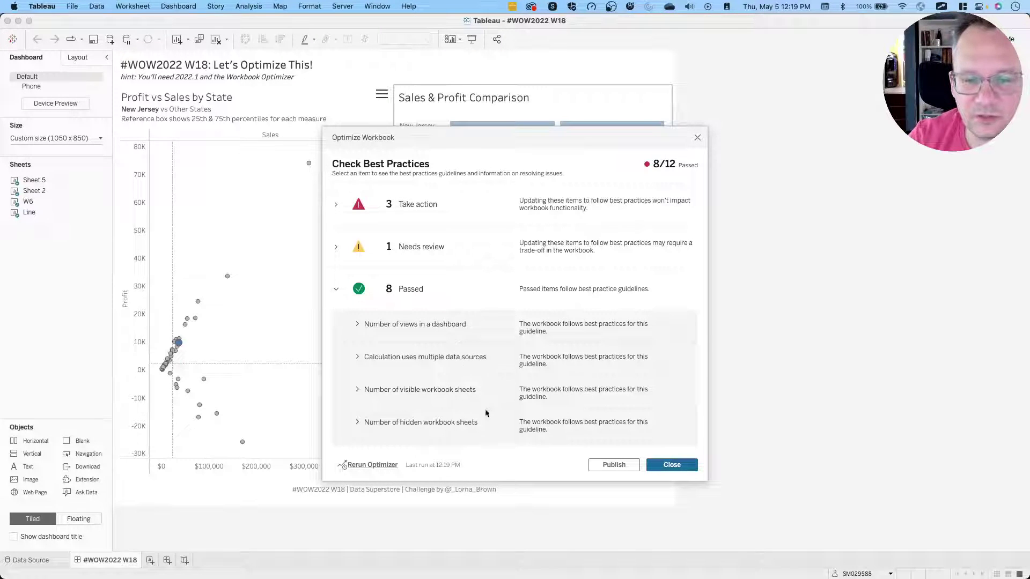
scroll(487, 412, down, 3)
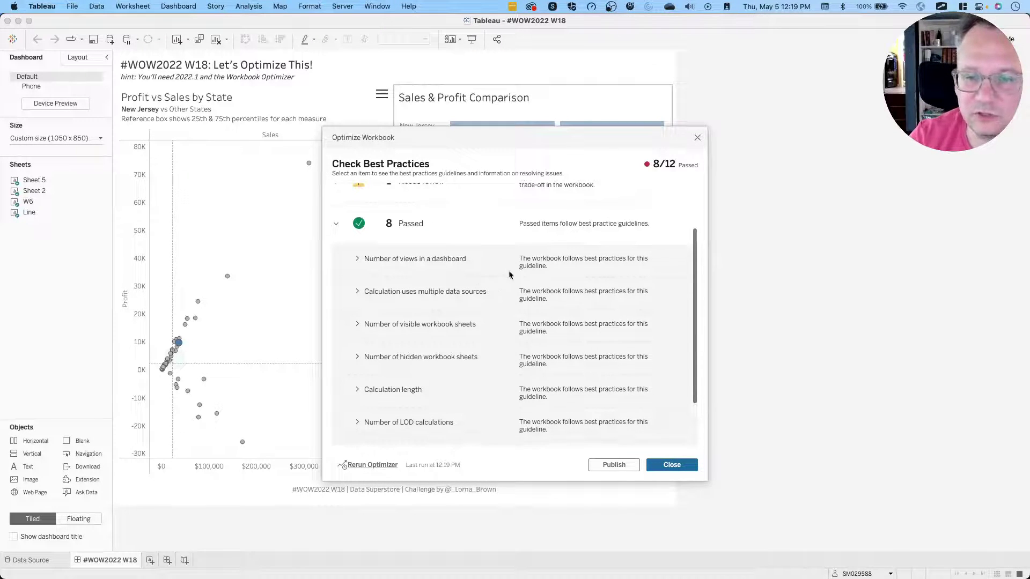
click(358, 259)
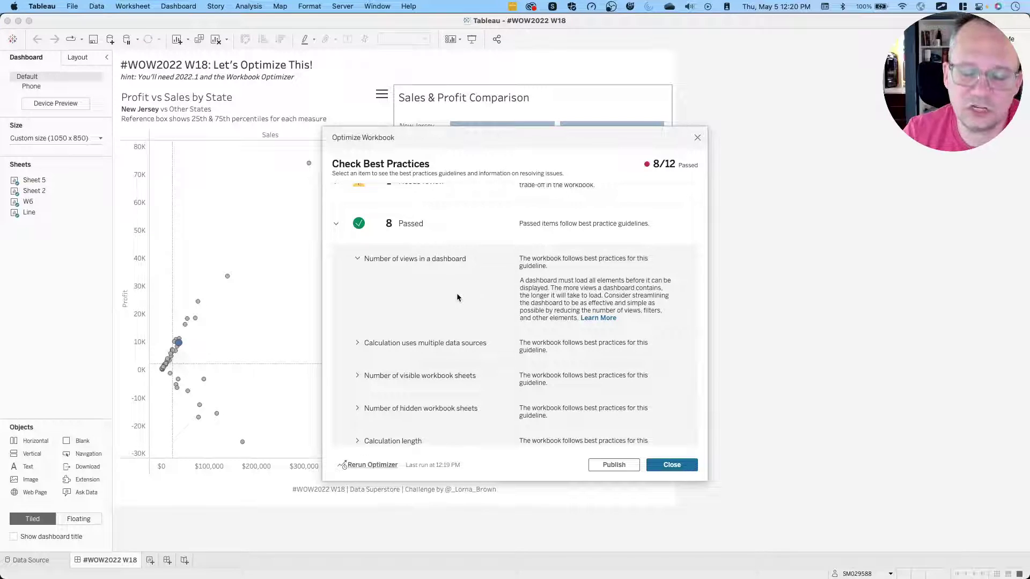
click(359, 261)
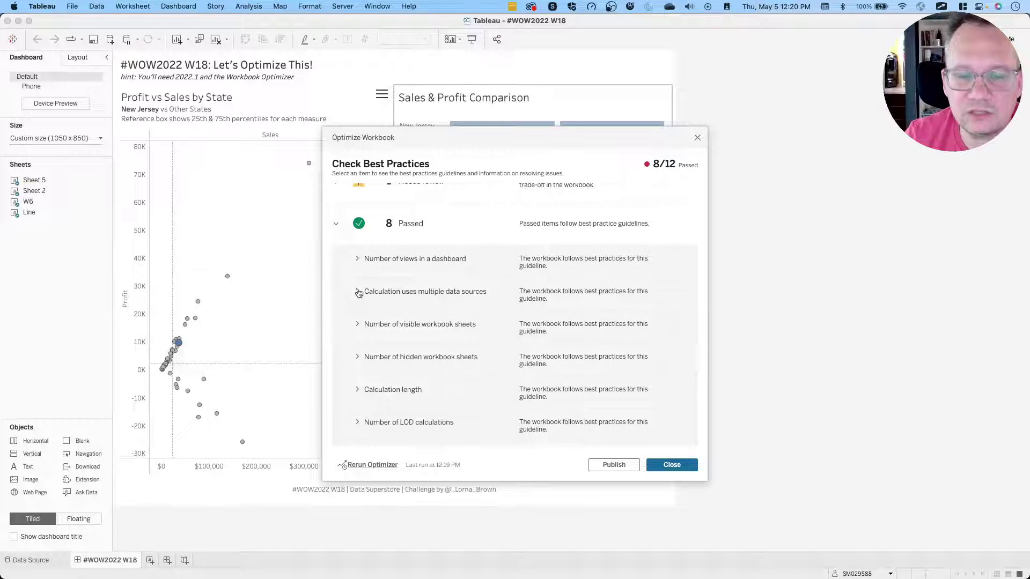
click(359, 292)
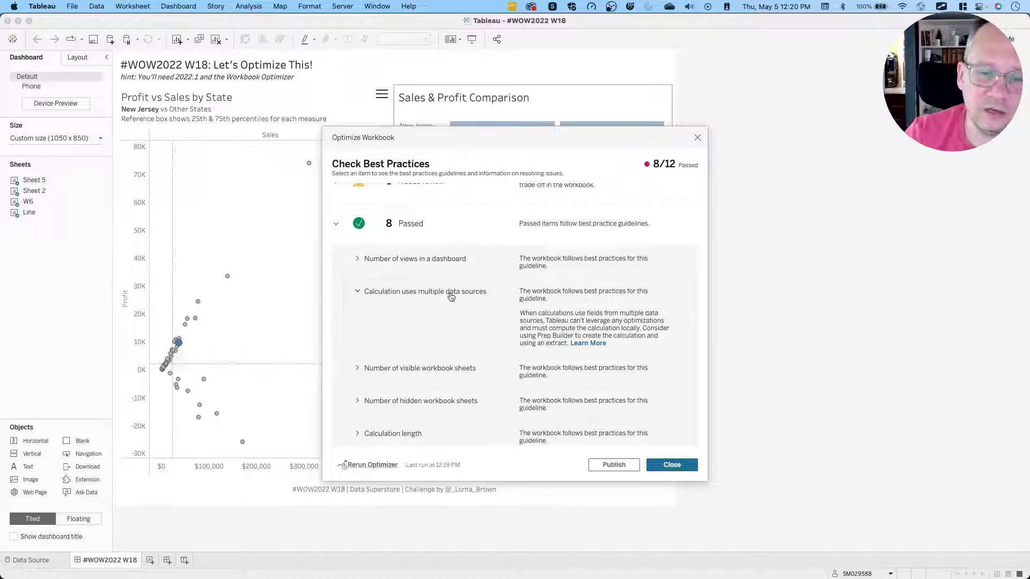
click(356, 292)
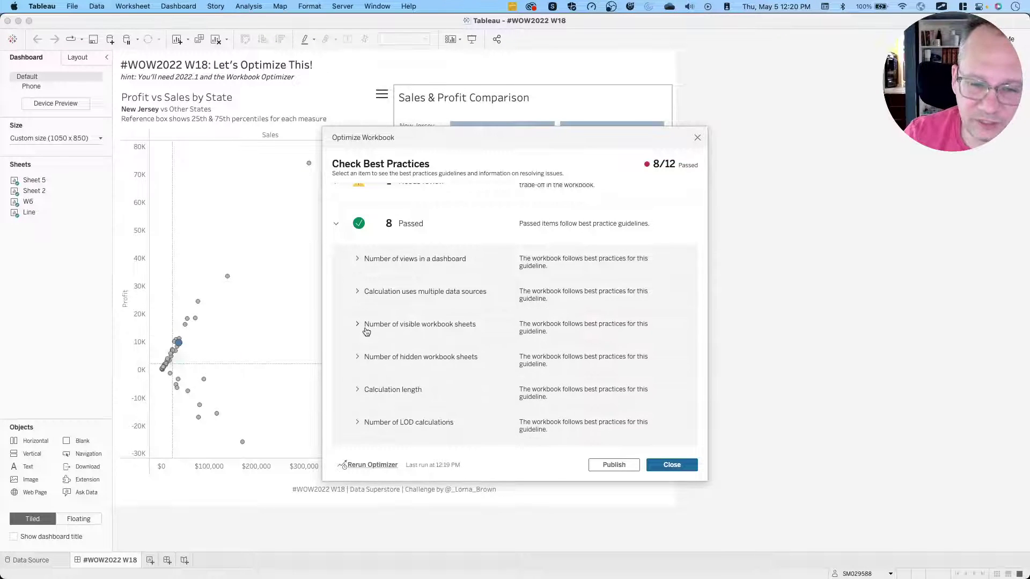
scroll(421, 351, down, 3)
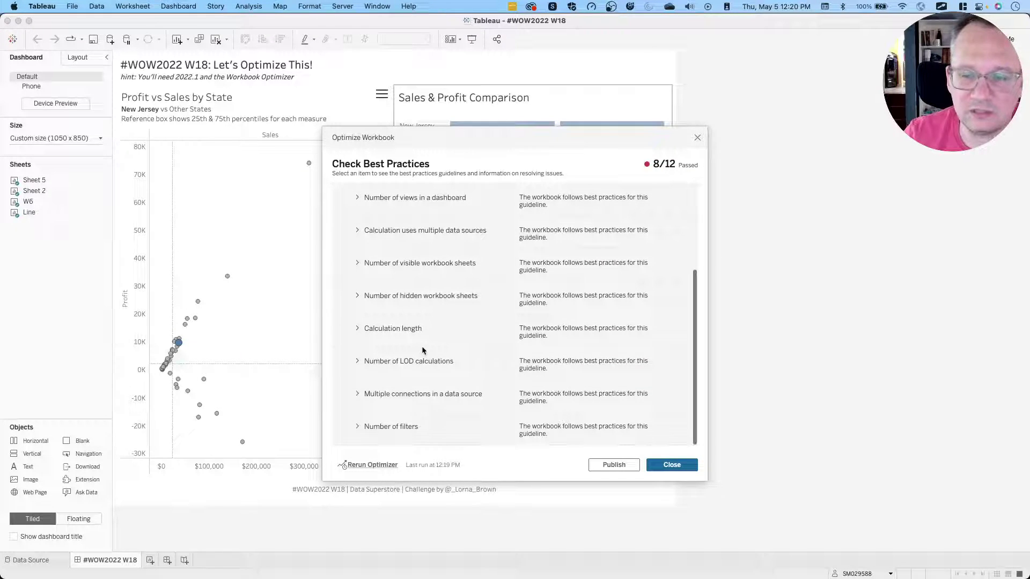
scroll(422, 346, up, 1)
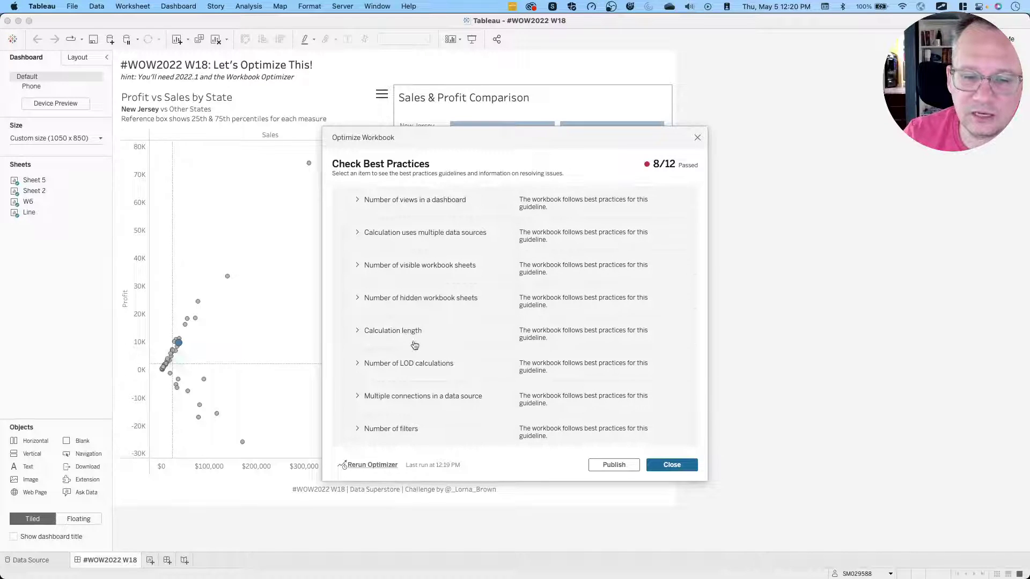
scroll(413, 341, up, 3)
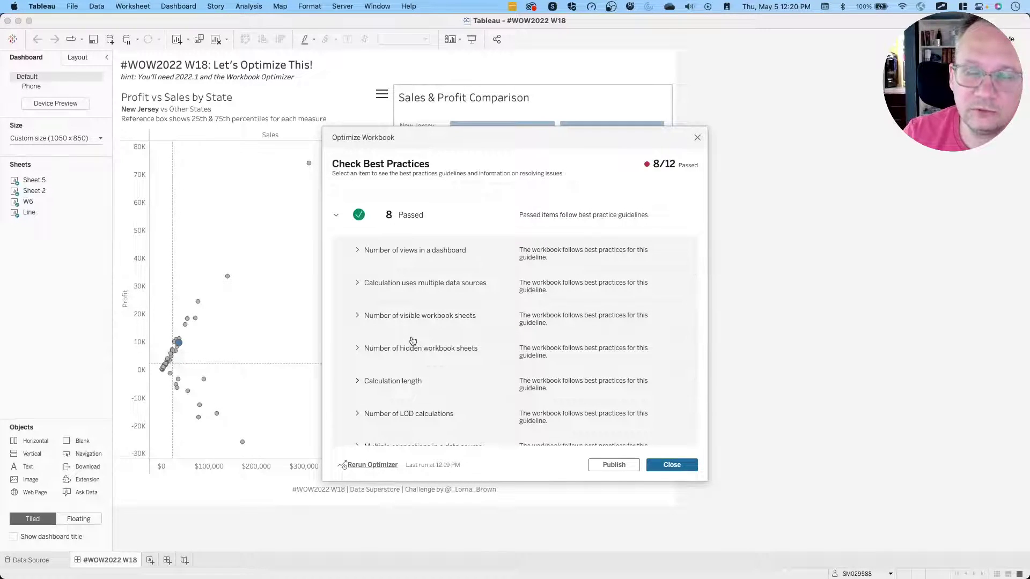
scroll(412, 342, up, 4)
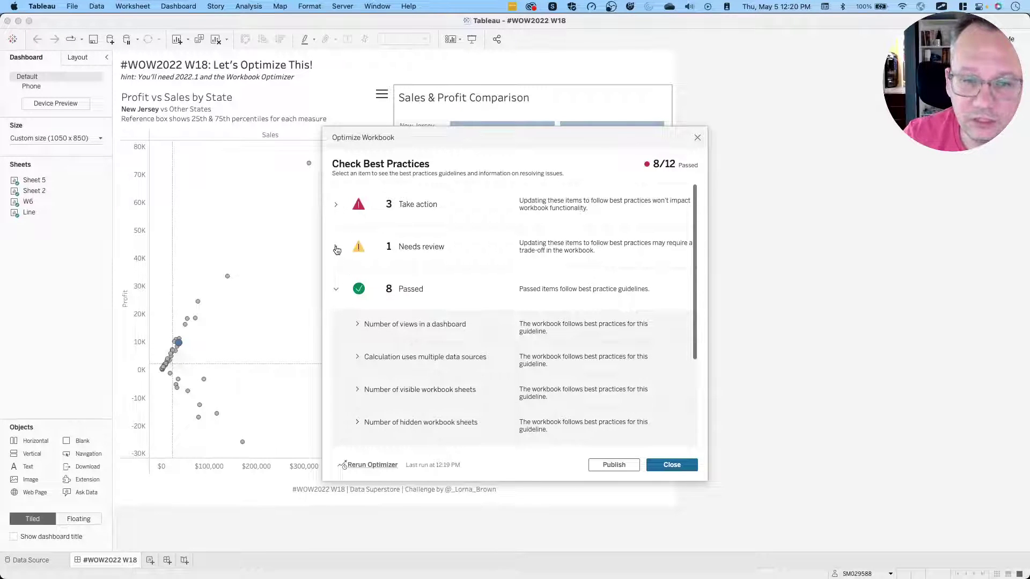
click(337, 291)
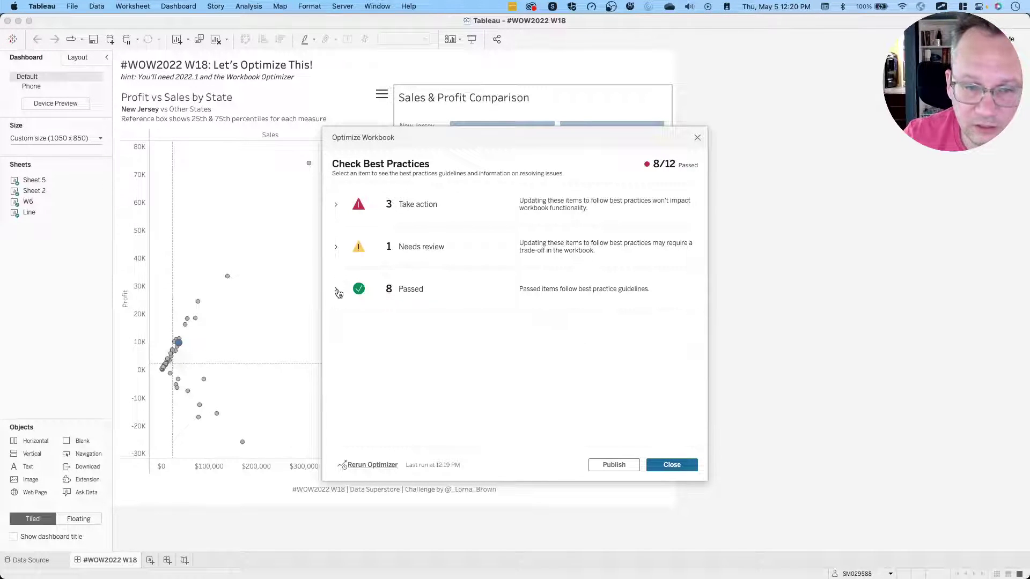
- Examine the optimizer's Needs review and Take action guidelines, including unused data sources, unused fields and non-materialized calculations, and close the results
click(336, 247)
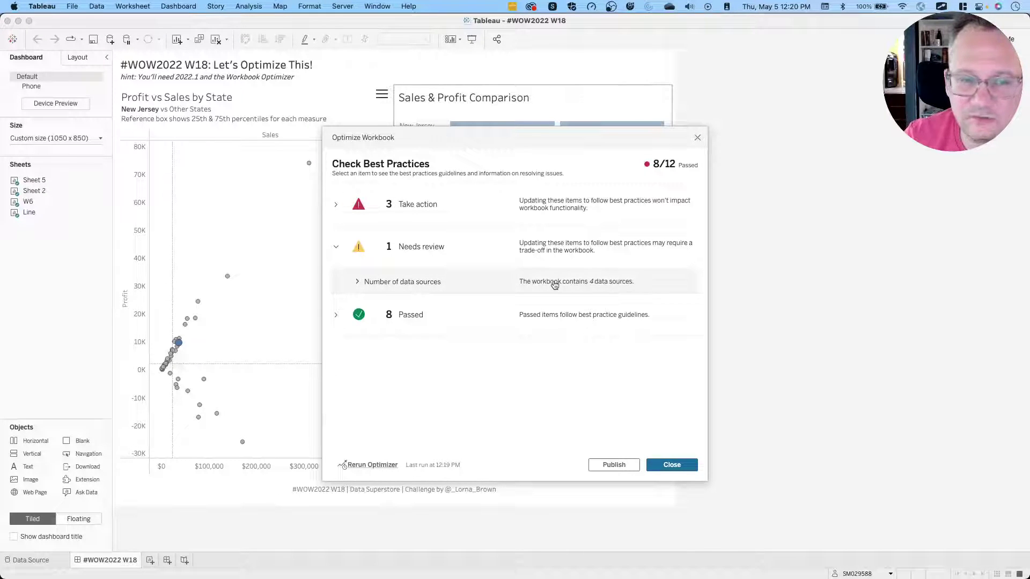
click(337, 250)
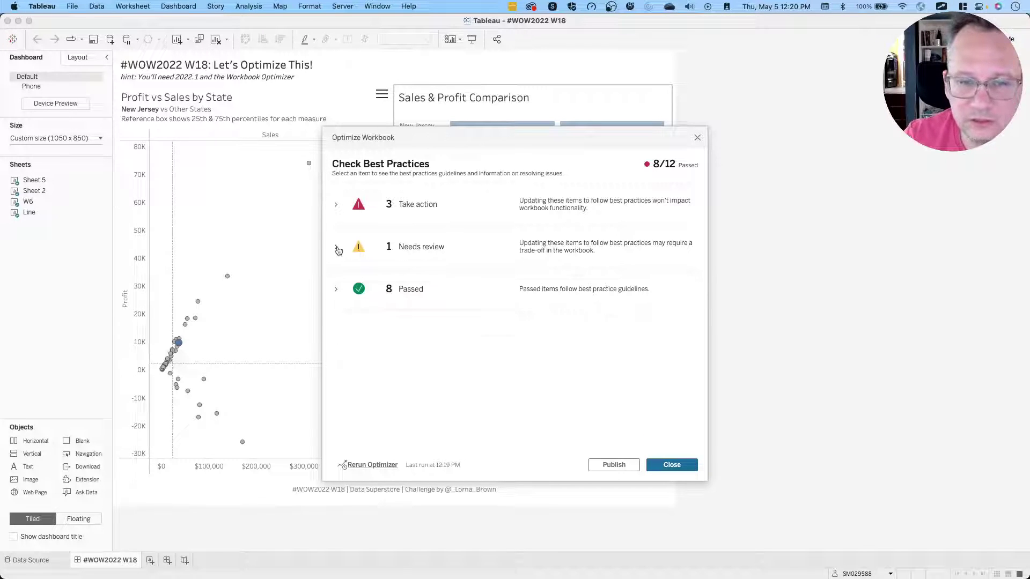
click(336, 205)
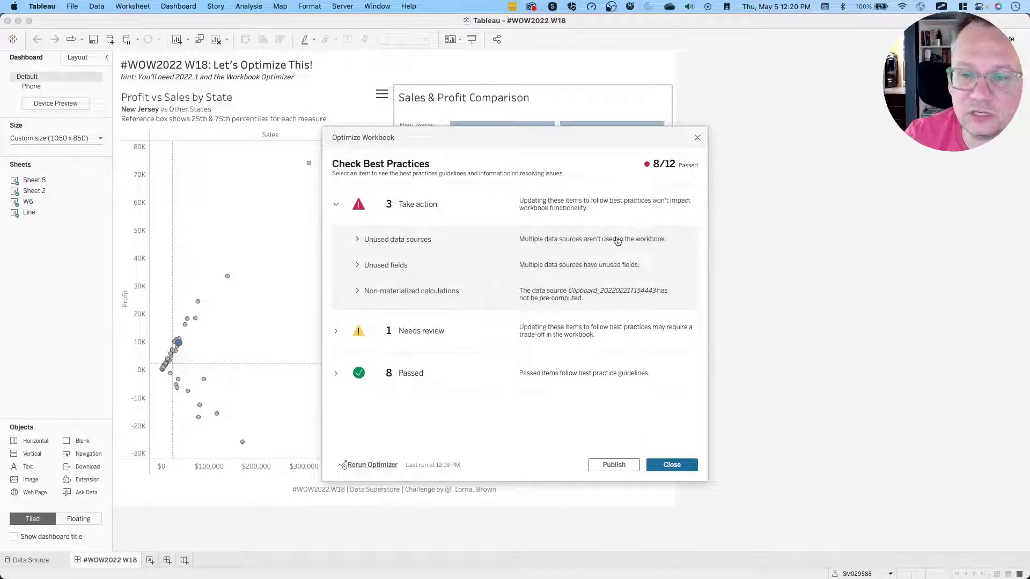
click(358, 241)
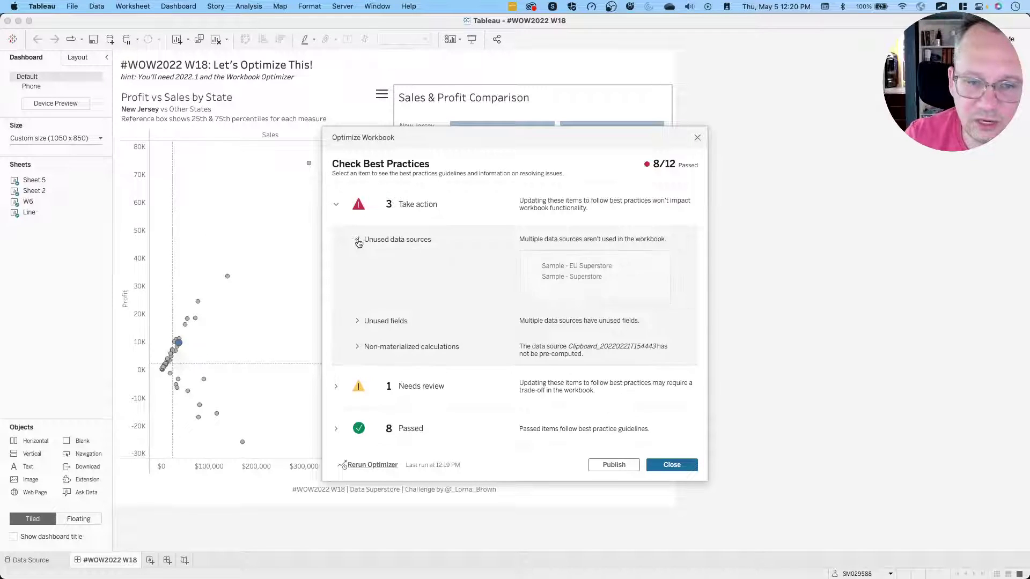
click(358, 242)
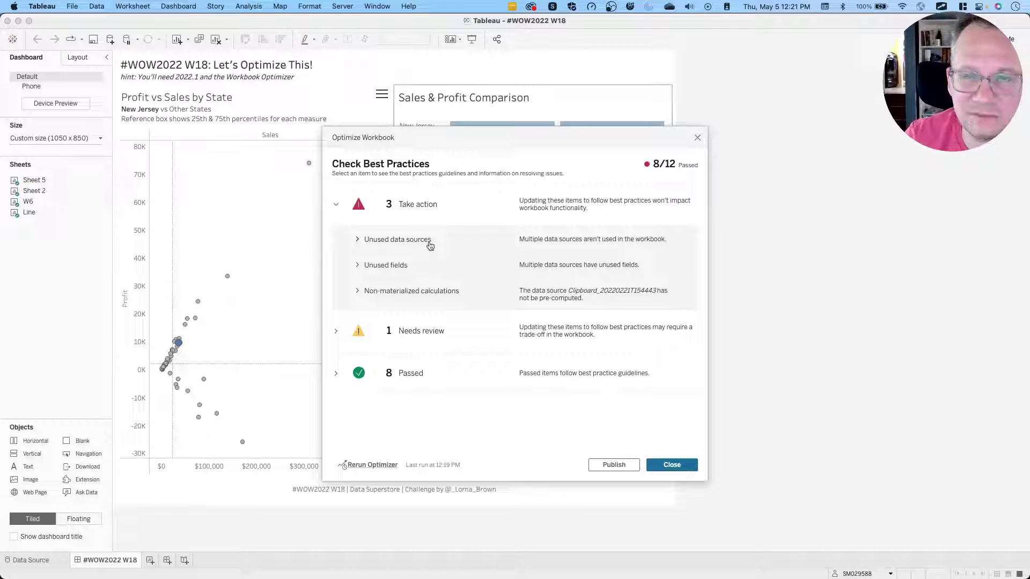
click(356, 266)
scroll(601, 326, down, 2)
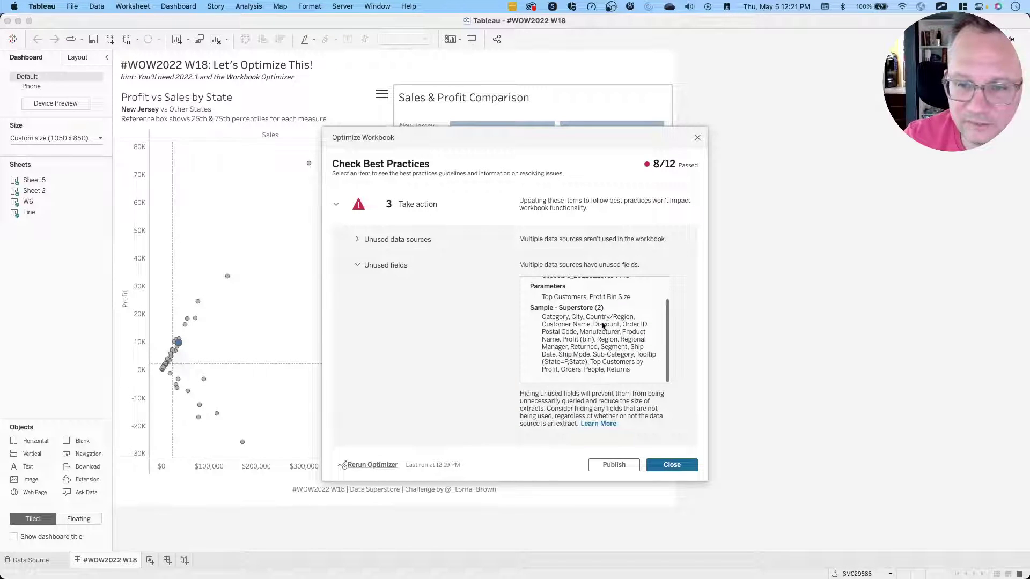
scroll(602, 326, up, 2)
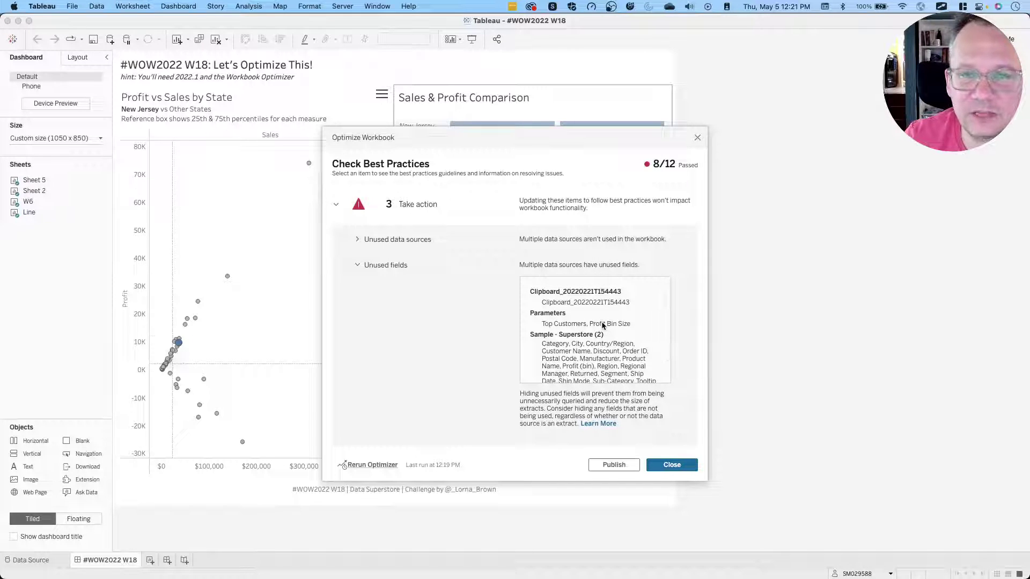
scroll(602, 325, down, 1)
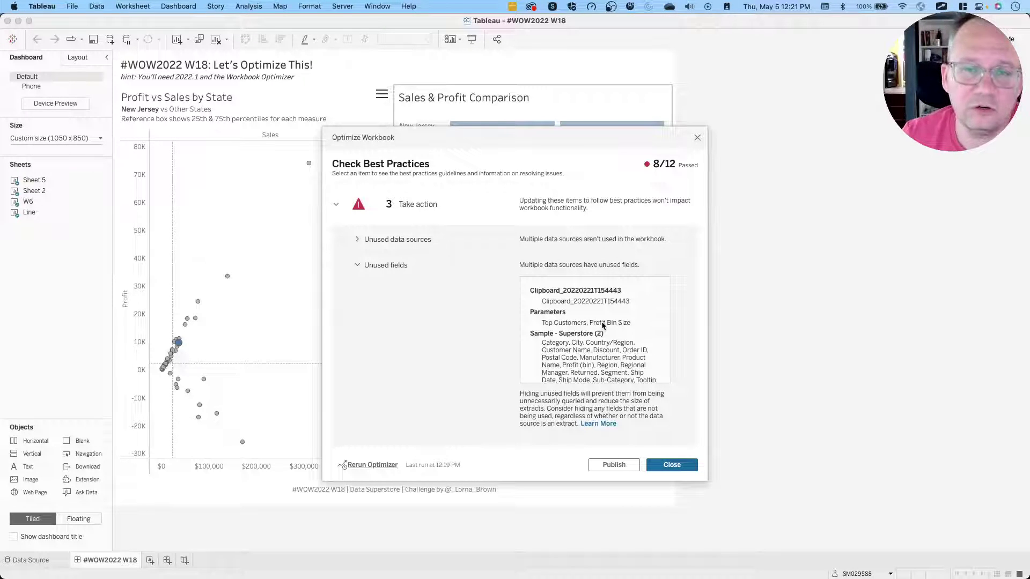
click(357, 265)
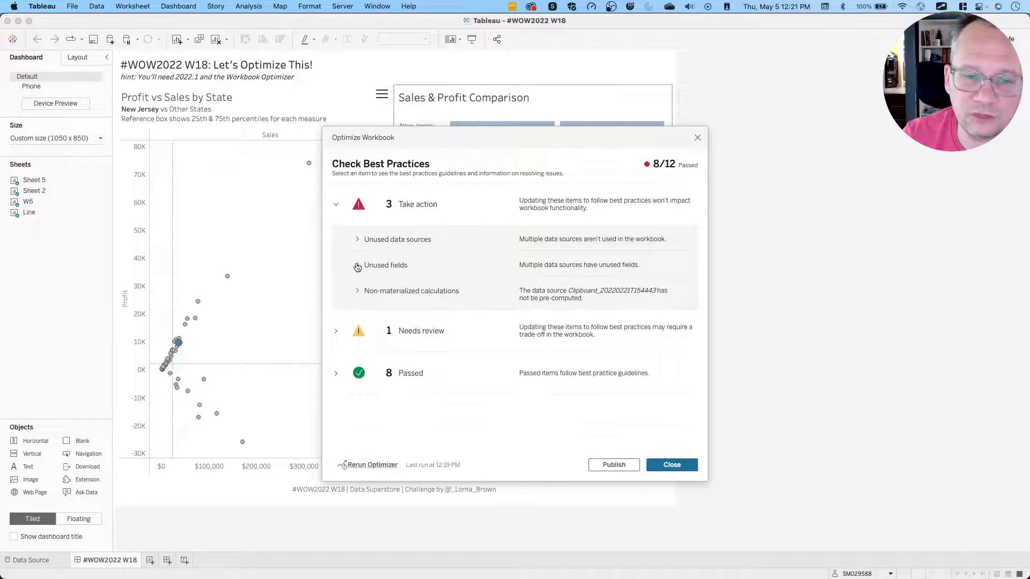
click(435, 297)
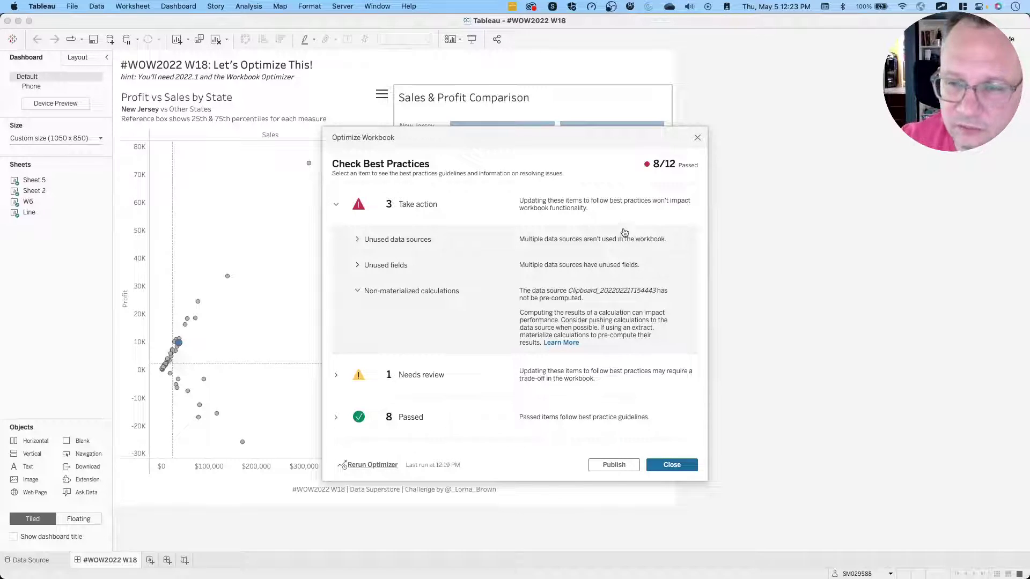
click(697, 139)
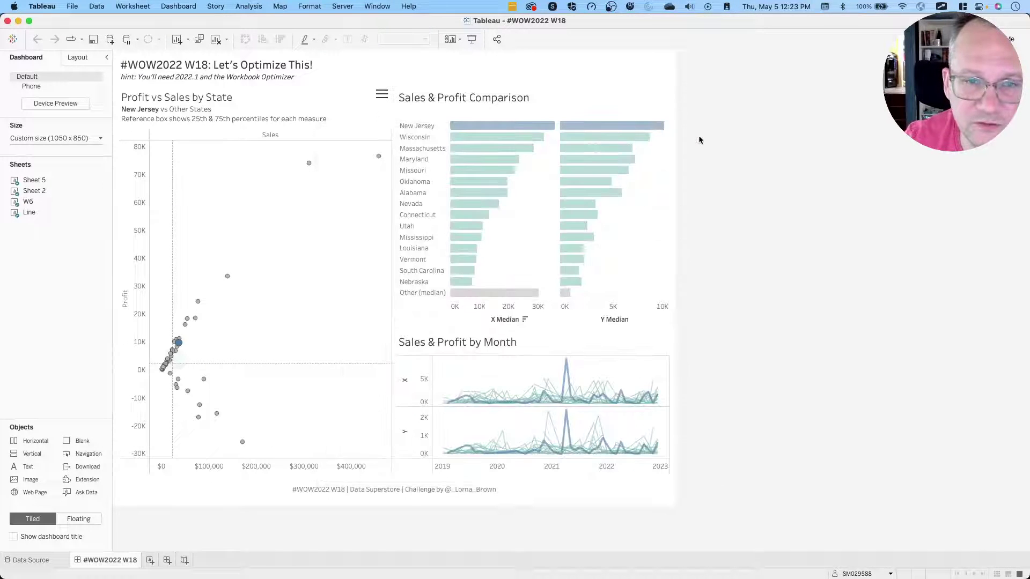
- Open the worksheet behind the dashboard's Profit vs Sales by State scatter plot
click(97, 7)
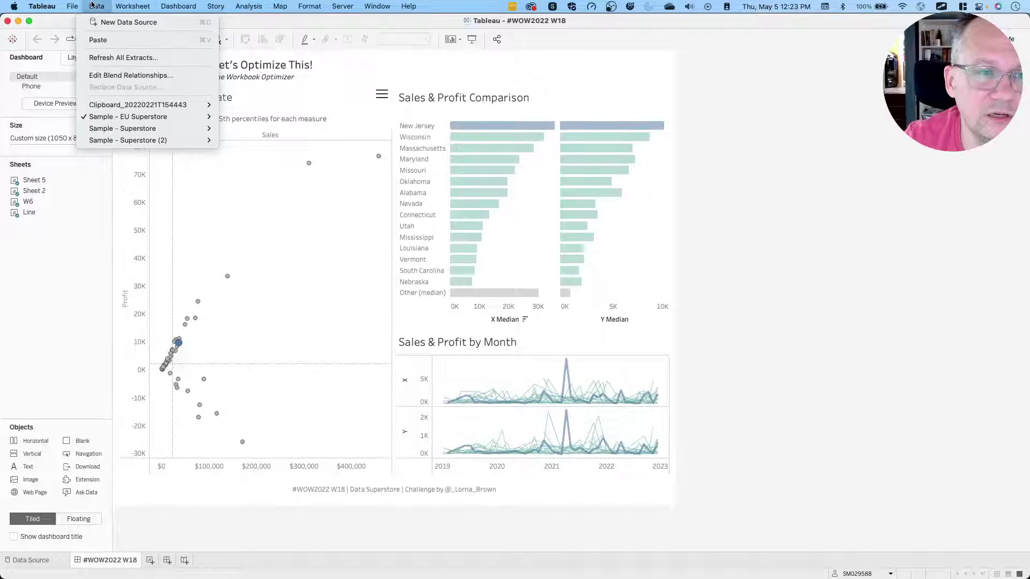
click(319, 207)
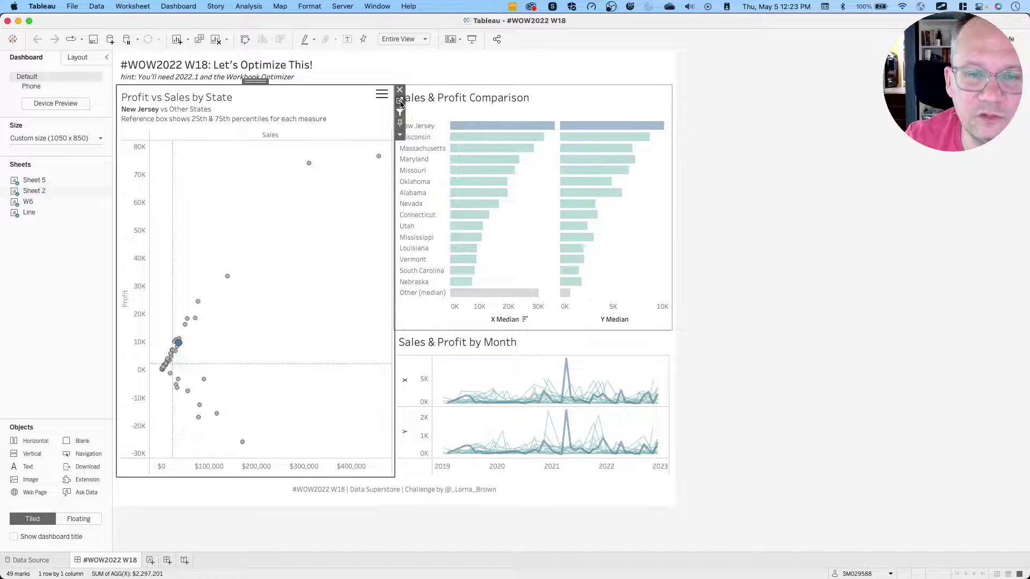
click(400, 101)
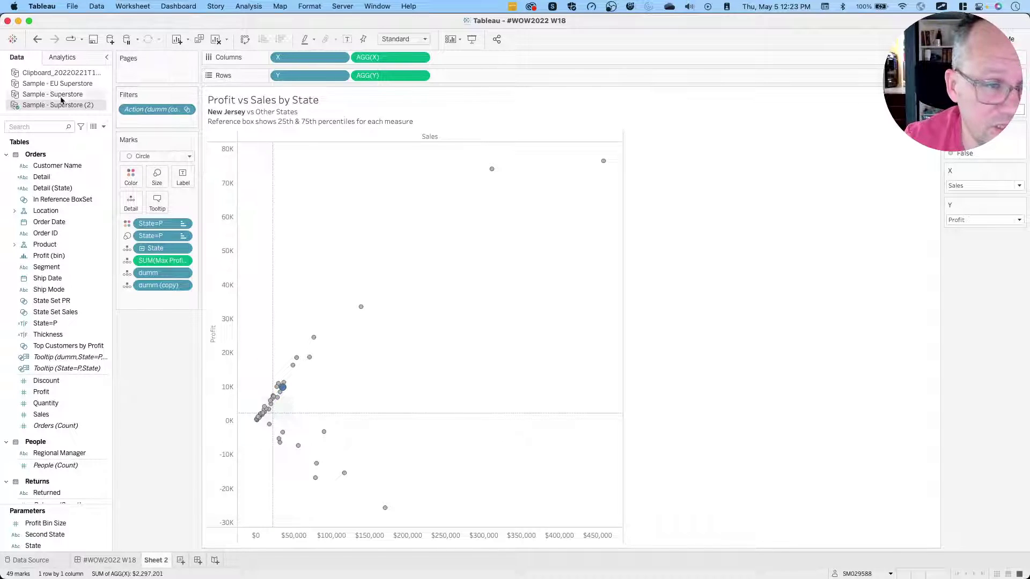
right_click(62, 74)
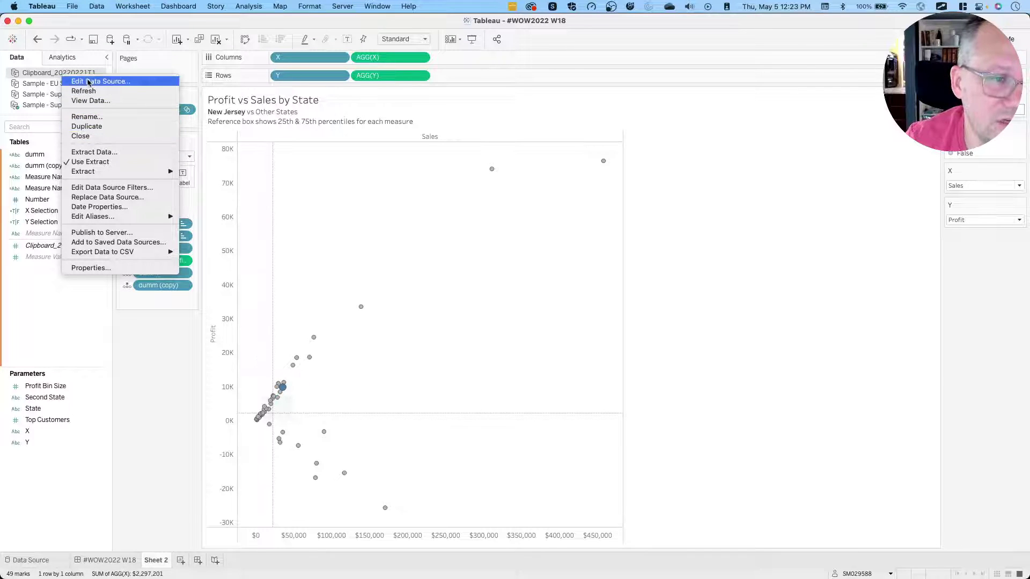
click(110, 135)
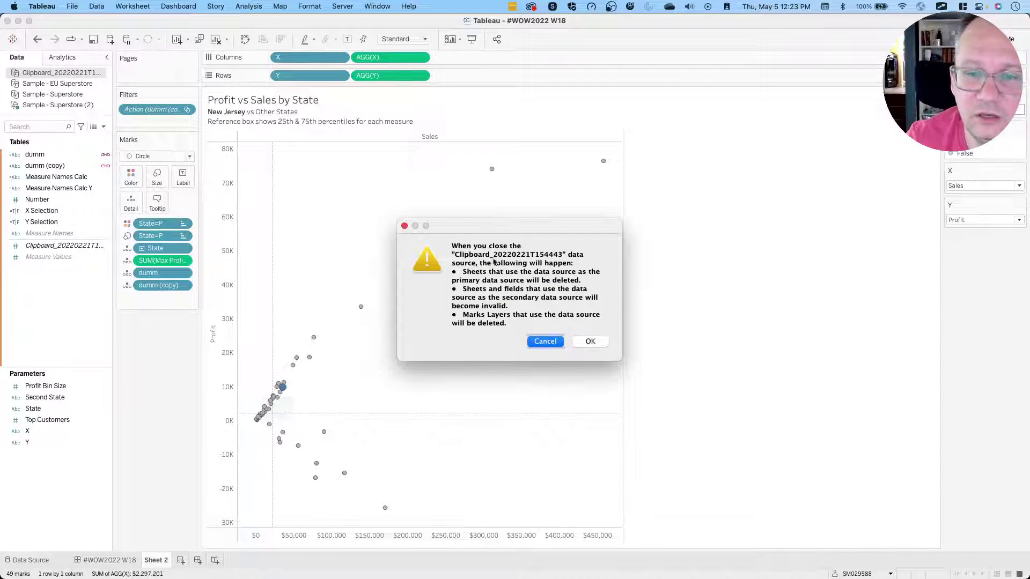
click(545, 341)
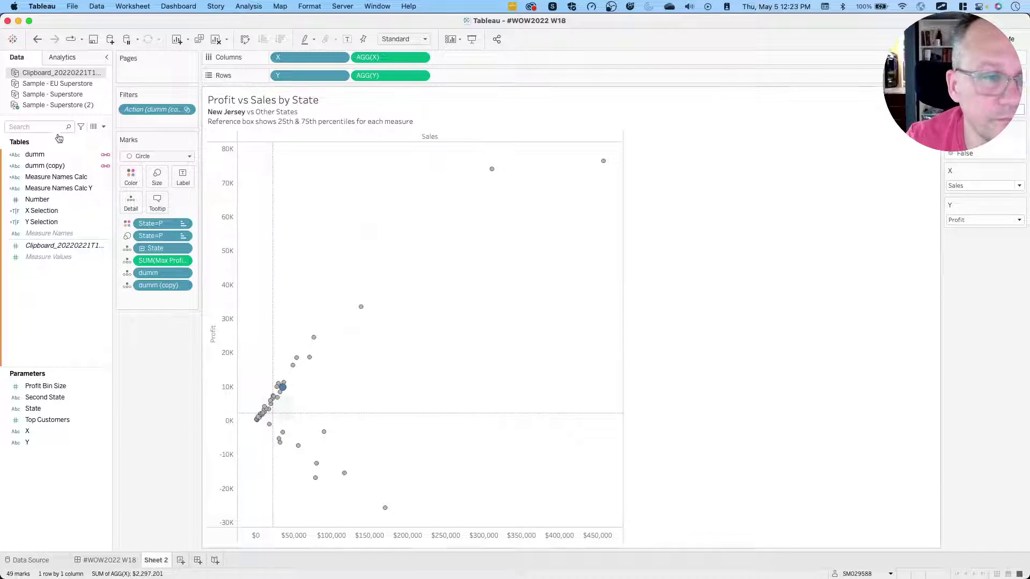
- Close the unused data sources Sample - EU Superstore and Sample - Superstore, keeping Sample - Superstore (2)
click(60, 86)
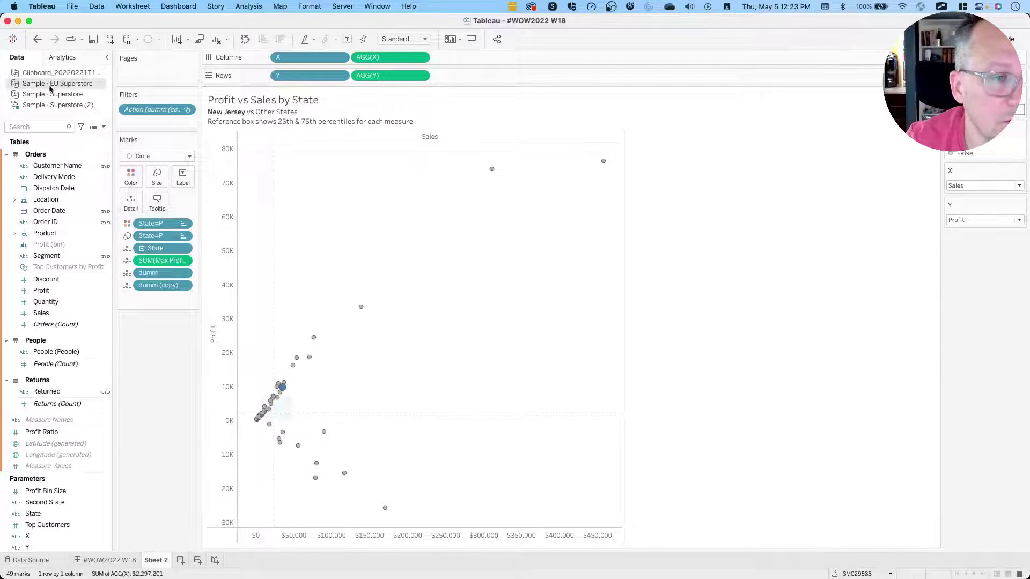
right_click(48, 85)
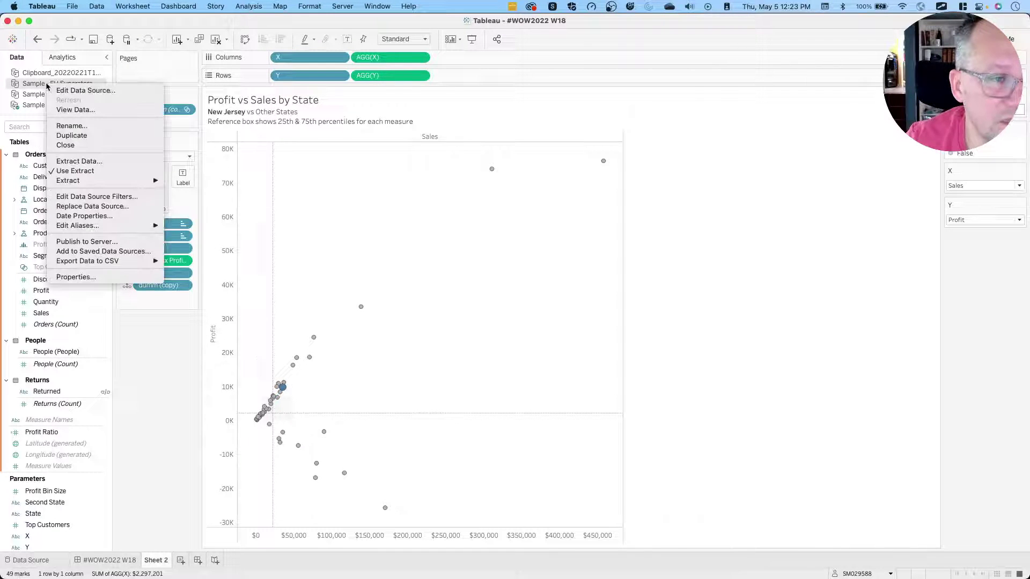
click(73, 145)
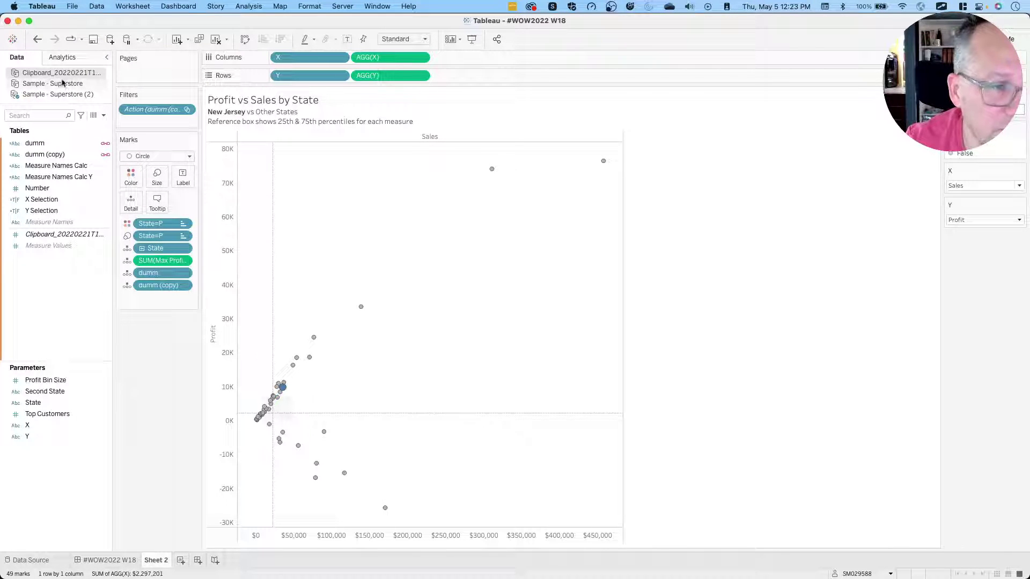
click(46, 84)
right_click(46, 85)
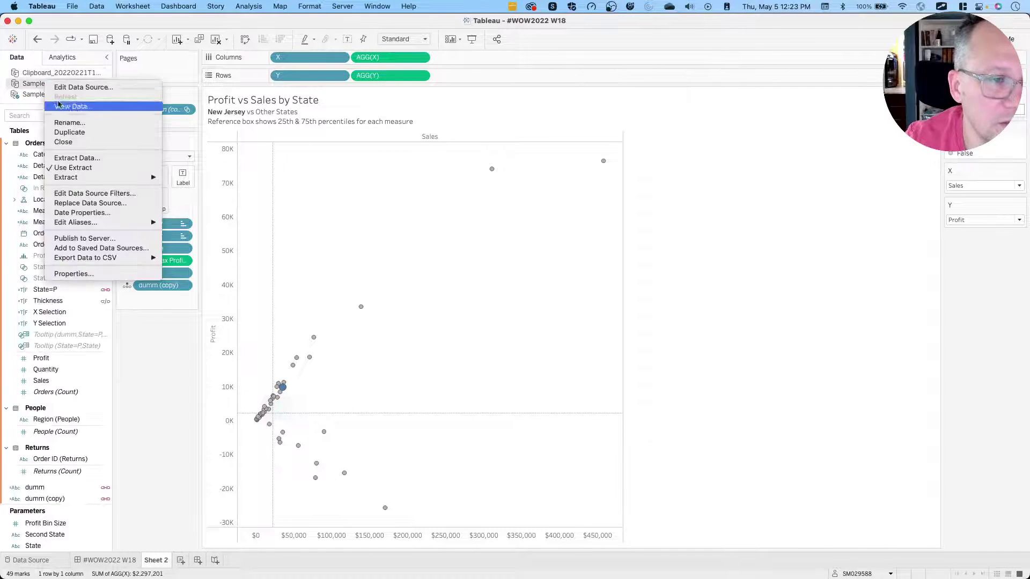
click(80, 143)
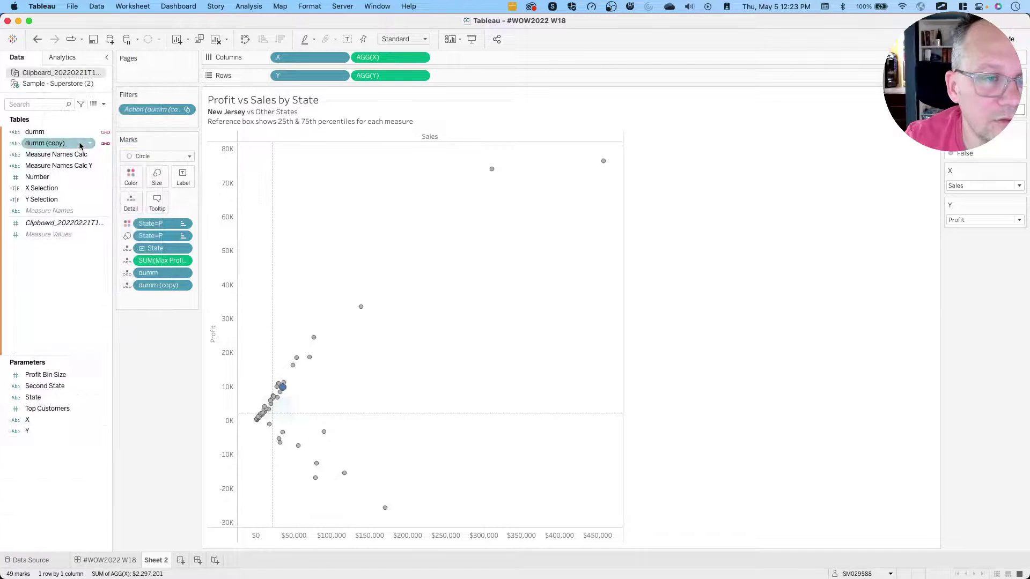
- Hide all unused fields in the Sample - Superstore (2) data source
click(53, 84)
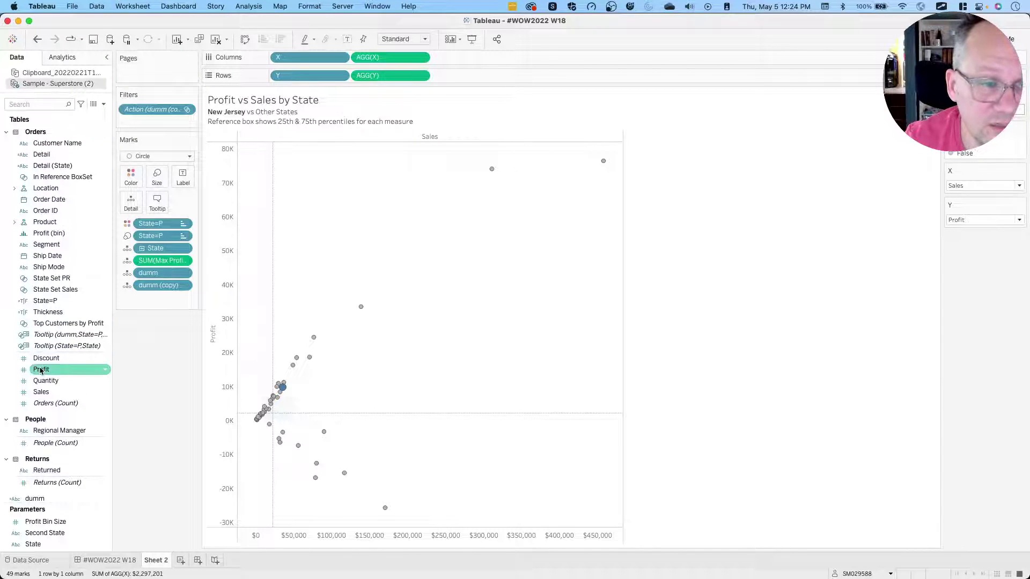
scroll(45, 275, down, 5)
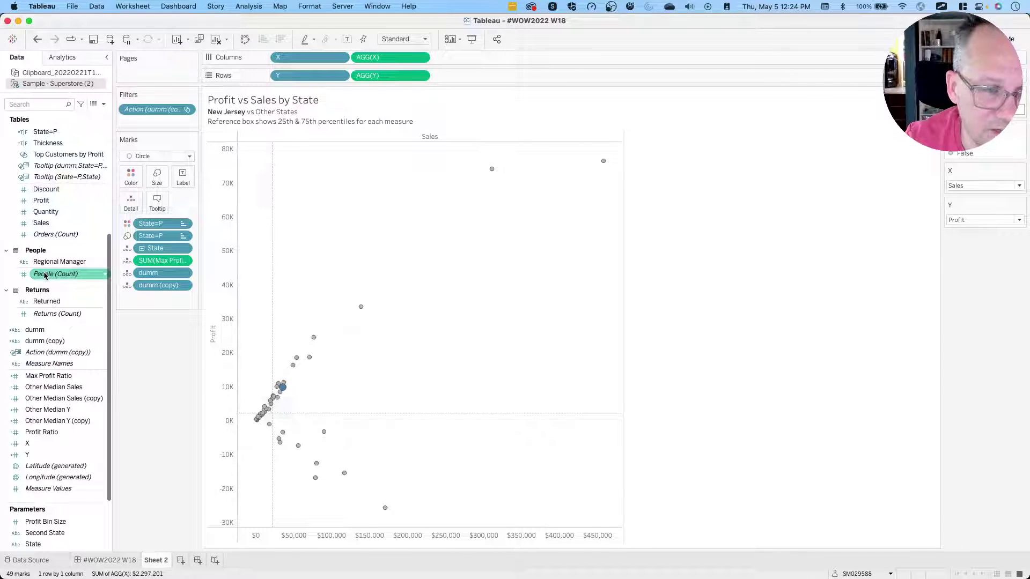
scroll(45, 276, up, 5)
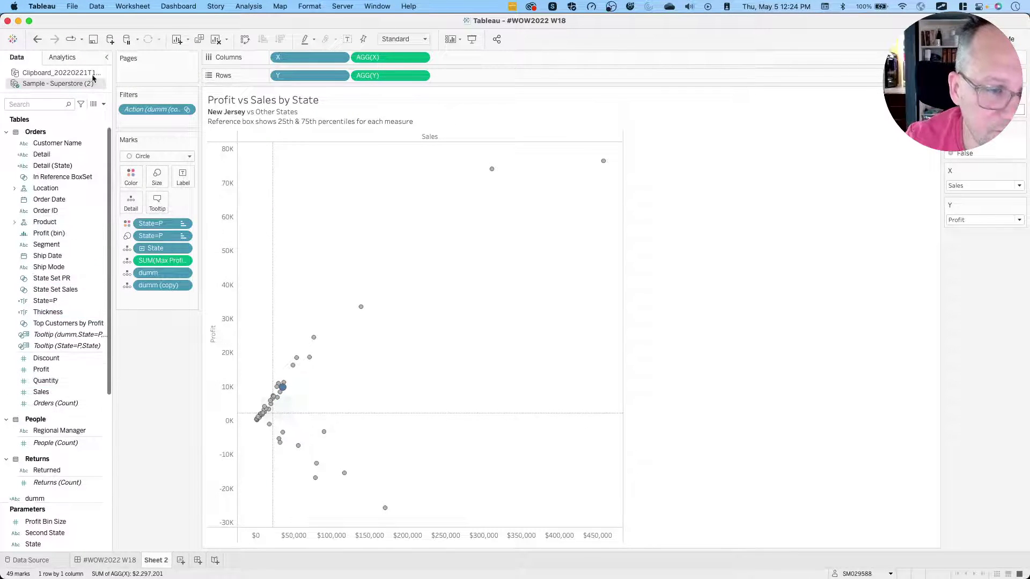
click(104, 104)
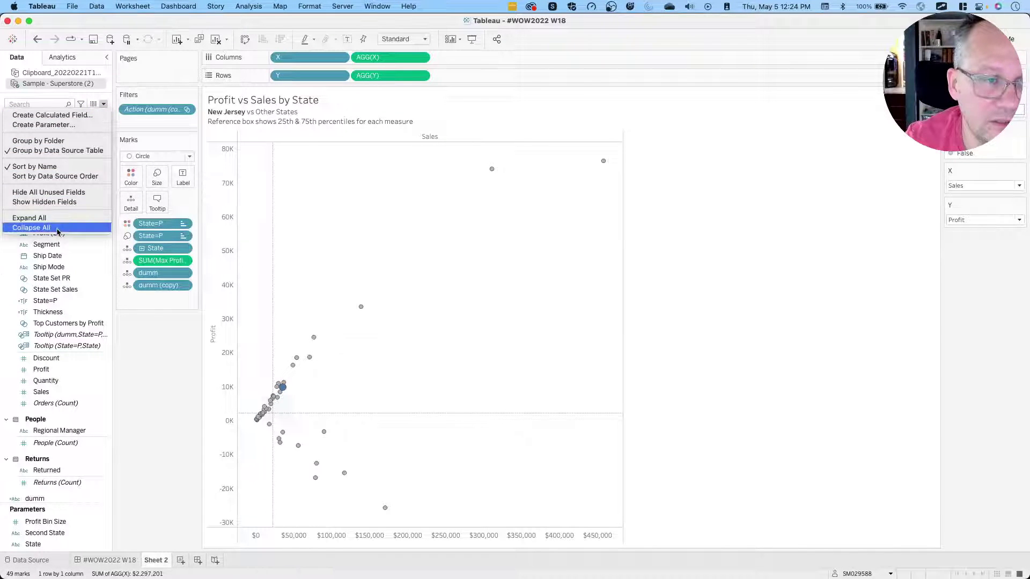
click(49, 194)
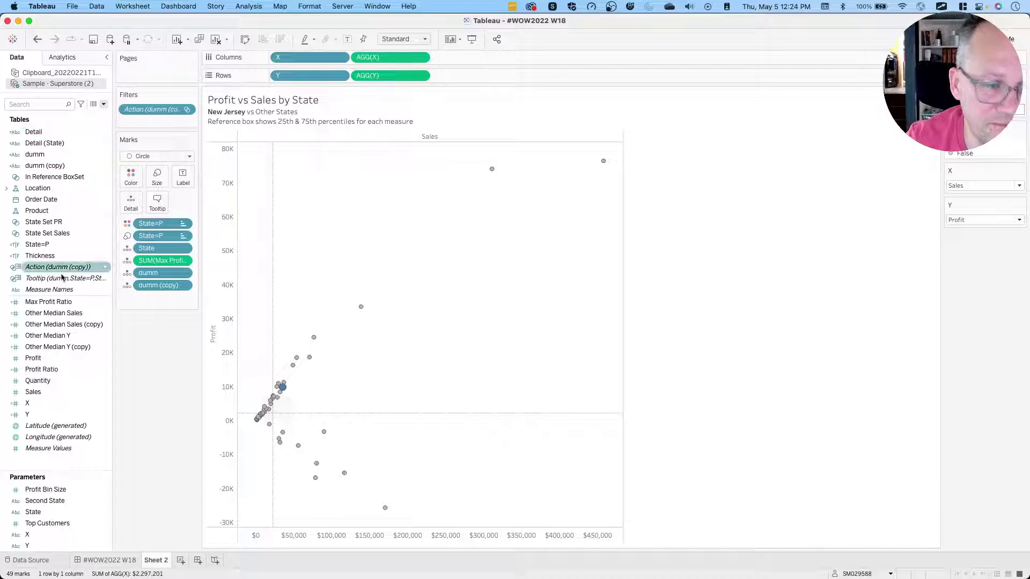
- Materialize the calculations in the Clipboard_20220221T154443 extract with Compute Calculations Now
click(65, 73)
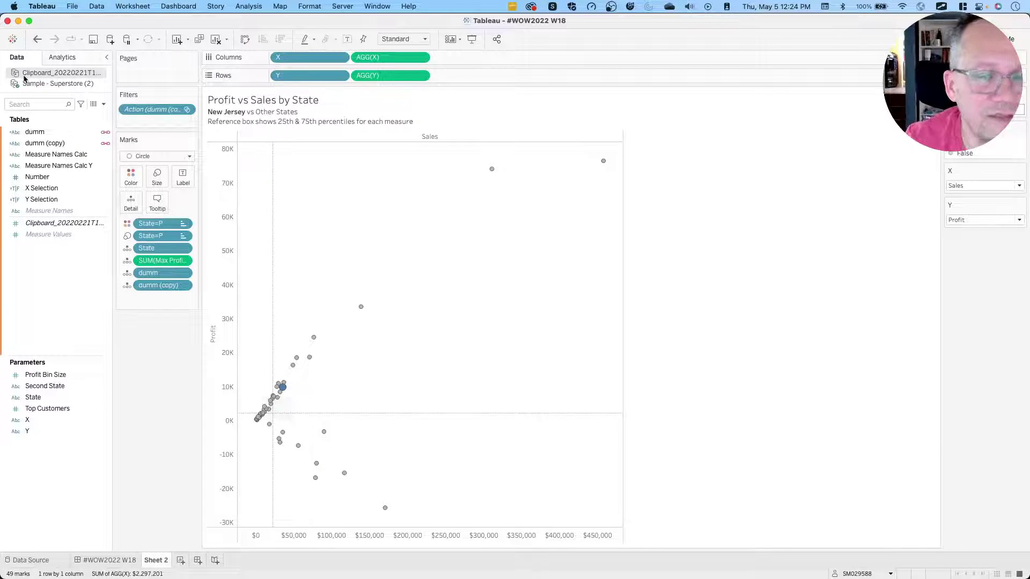
right_click(47, 75)
mouse_move(94, 176)
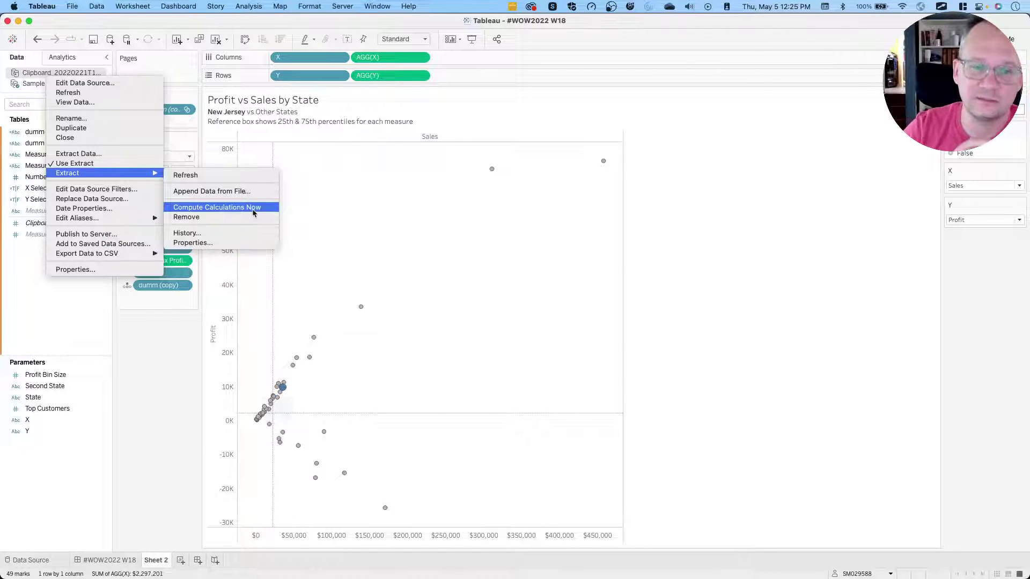
click(253, 213)
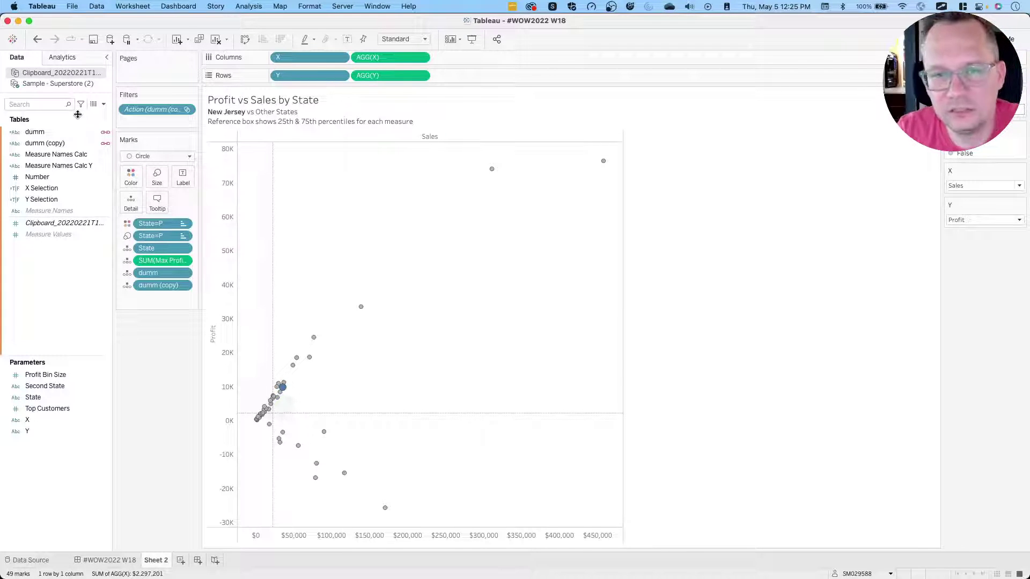
- Run the Workbook Optimizer to recheck the workbook's best practices, and close the results
click(60, 85)
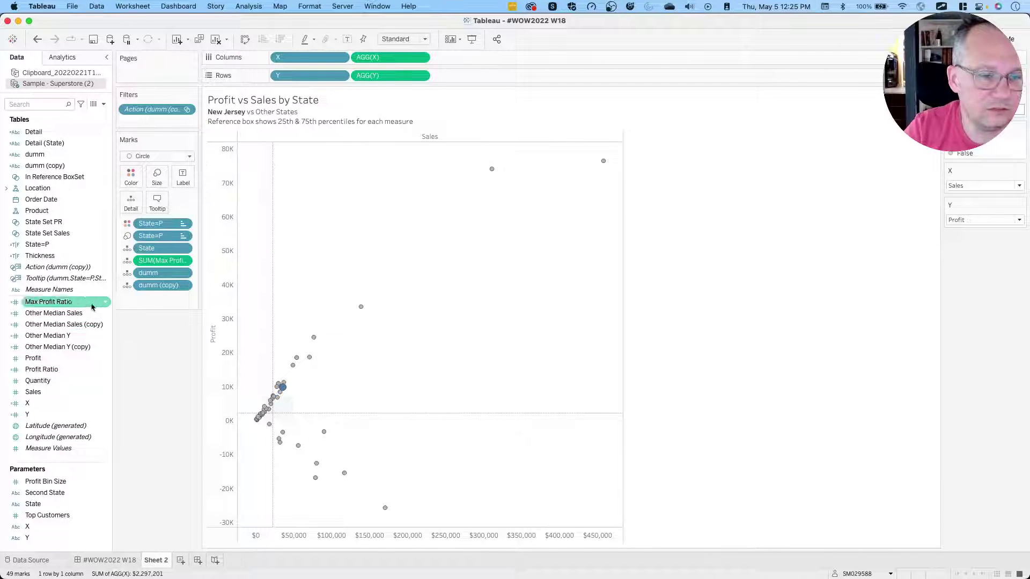
click(344, 7)
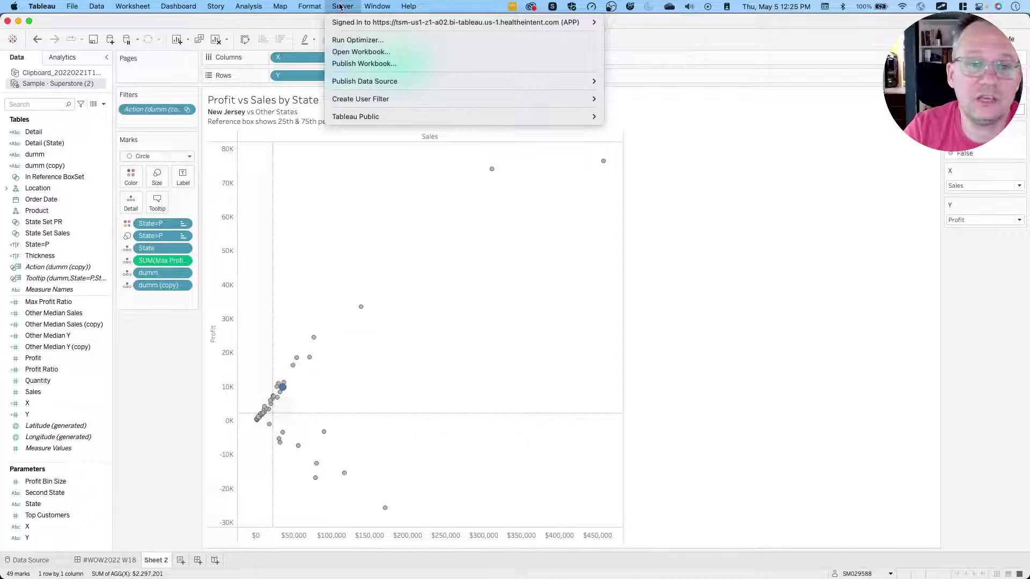
click(435, 474)
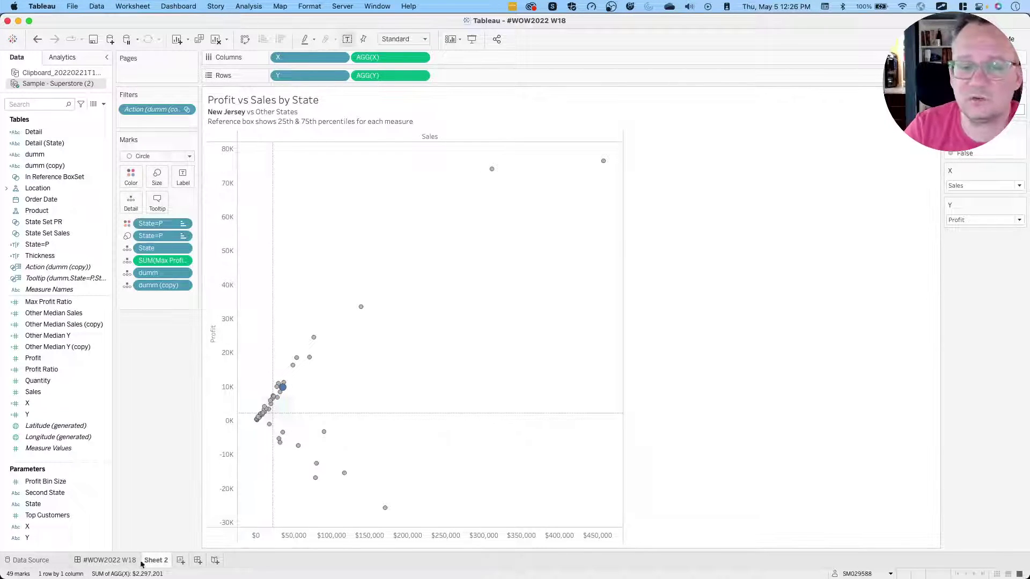
click(85, 416)
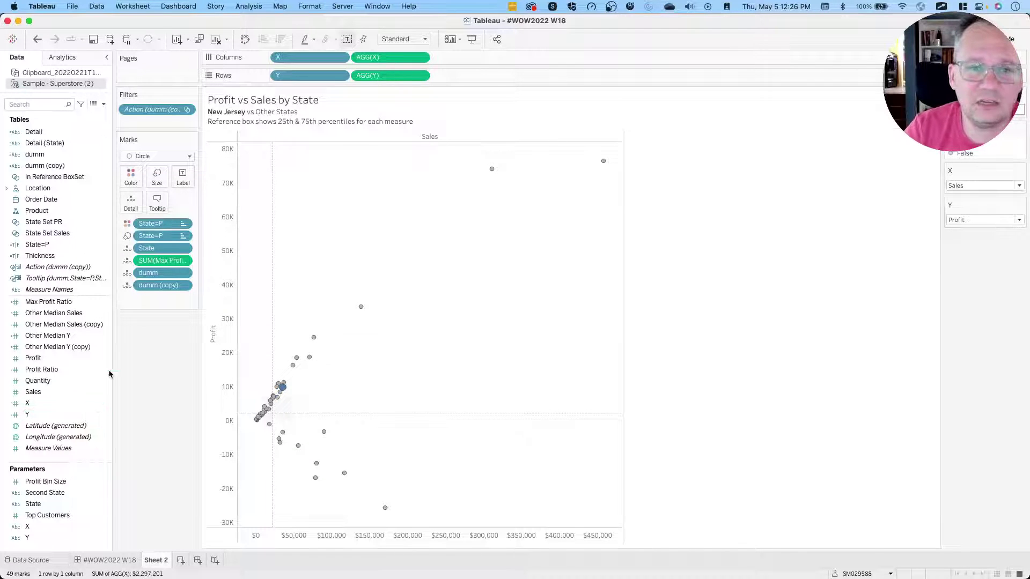
click(342, 6)
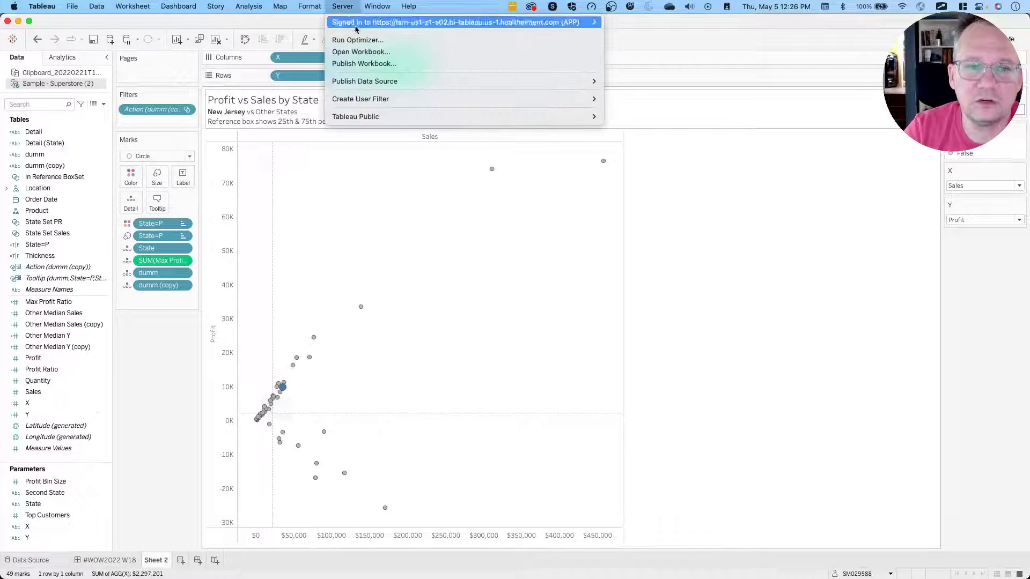
click(387, 40)
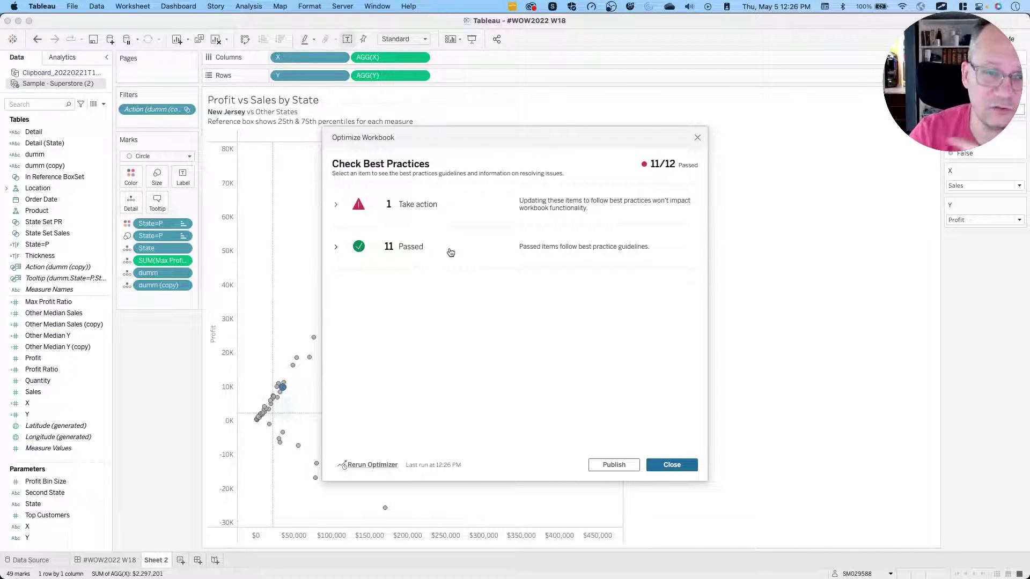
click(697, 137)
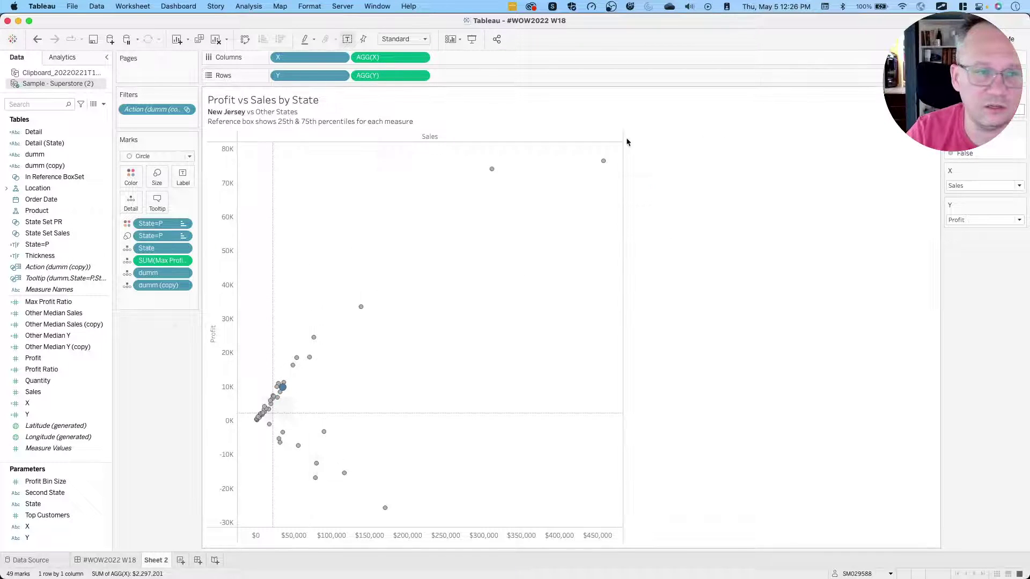
- Hide all unused fields in the Clipboard_20220221T1... data source
click(59, 74)
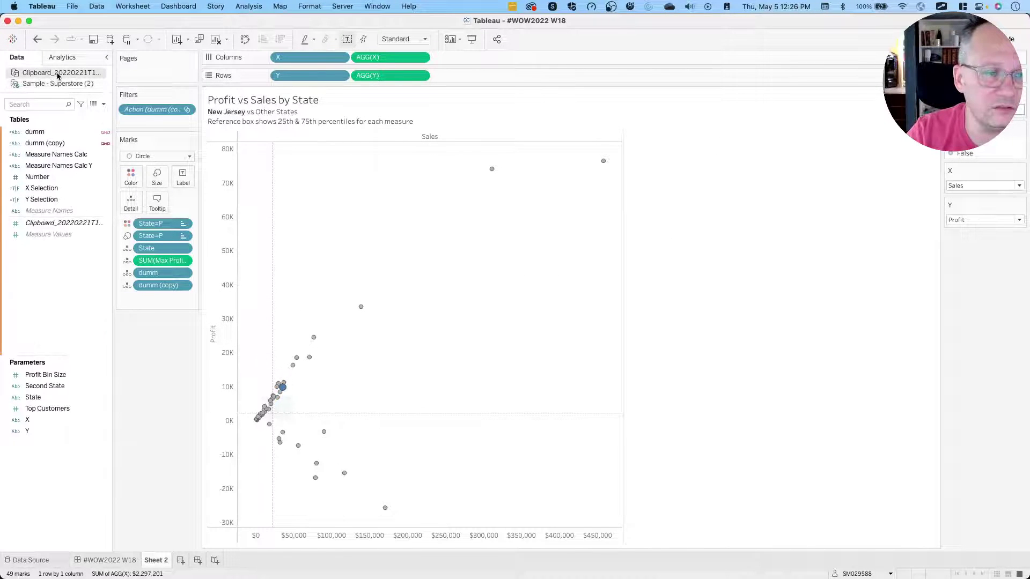
click(104, 104)
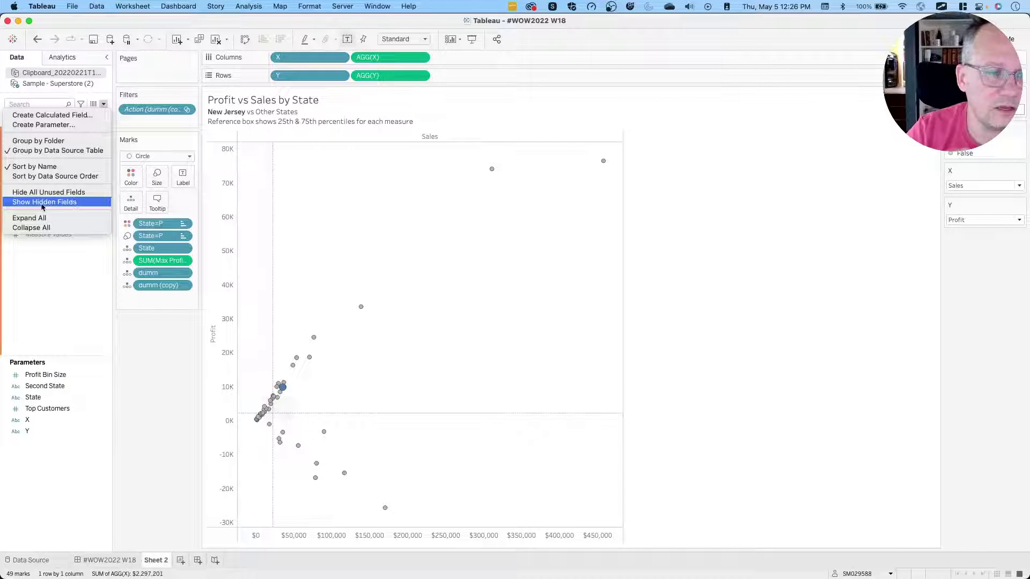
click(63, 193)
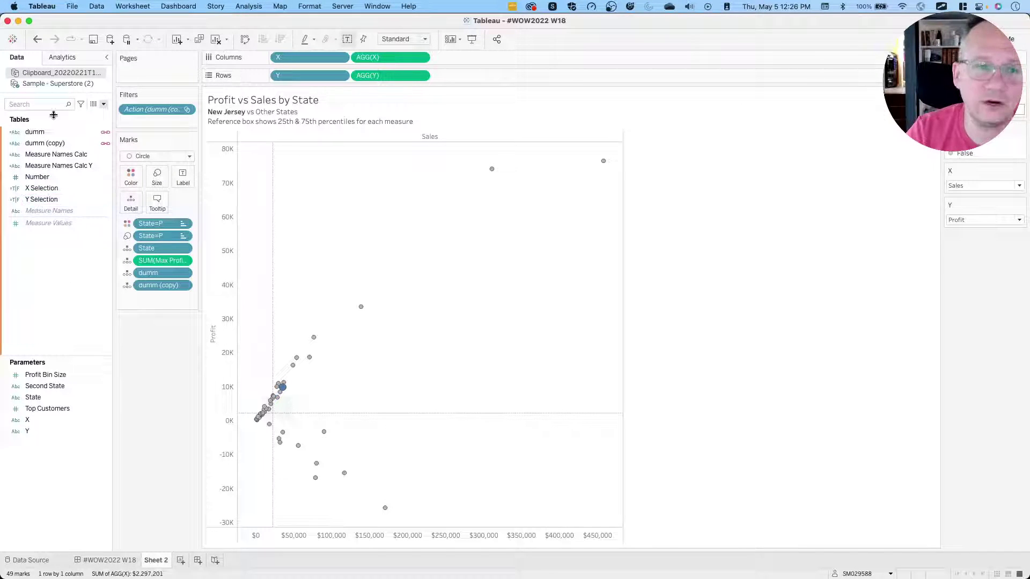
- Run the Workbook Optimizer again and examine the details of the item needing action
click(347, 7)
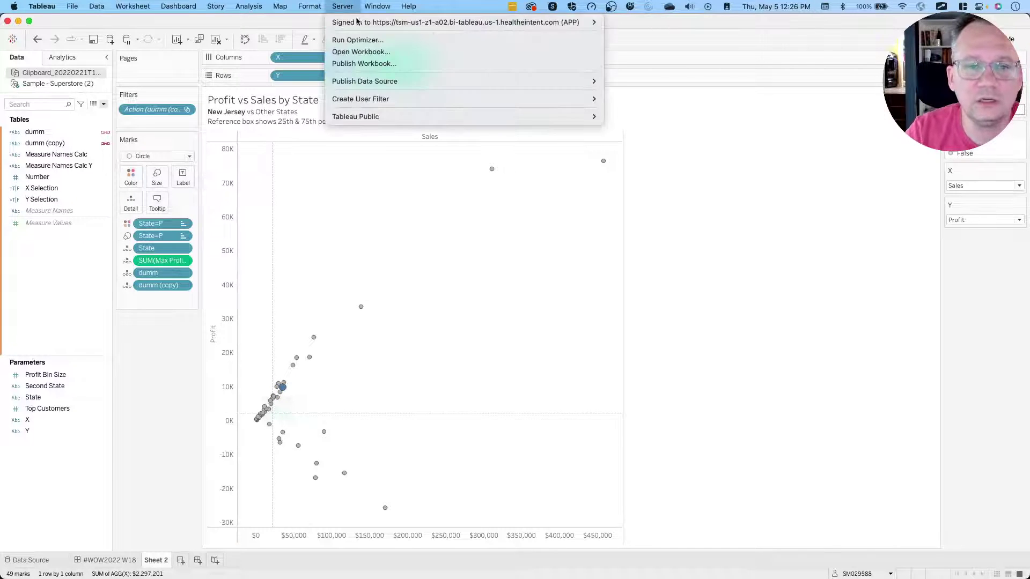
click(393, 43)
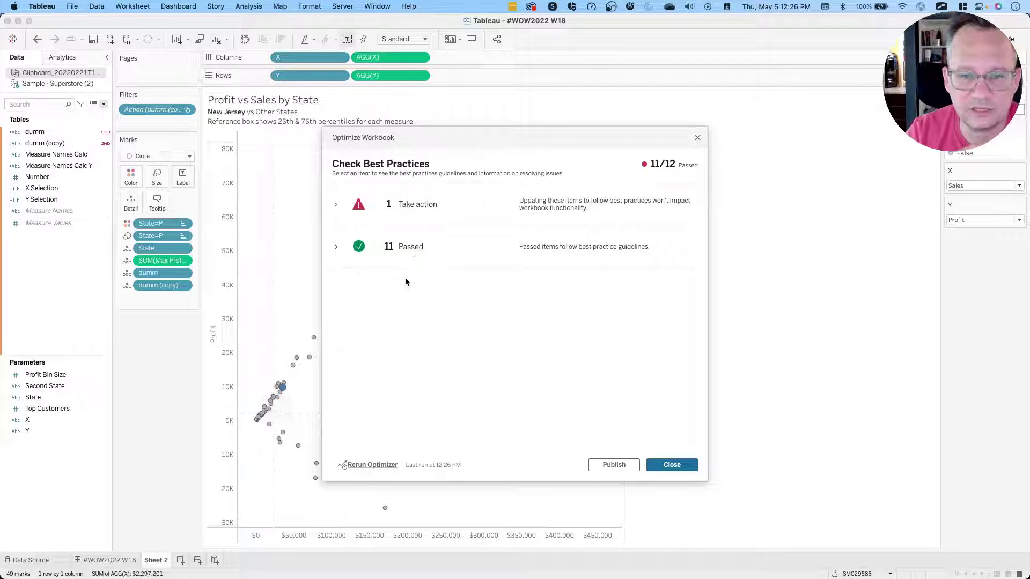
click(336, 206)
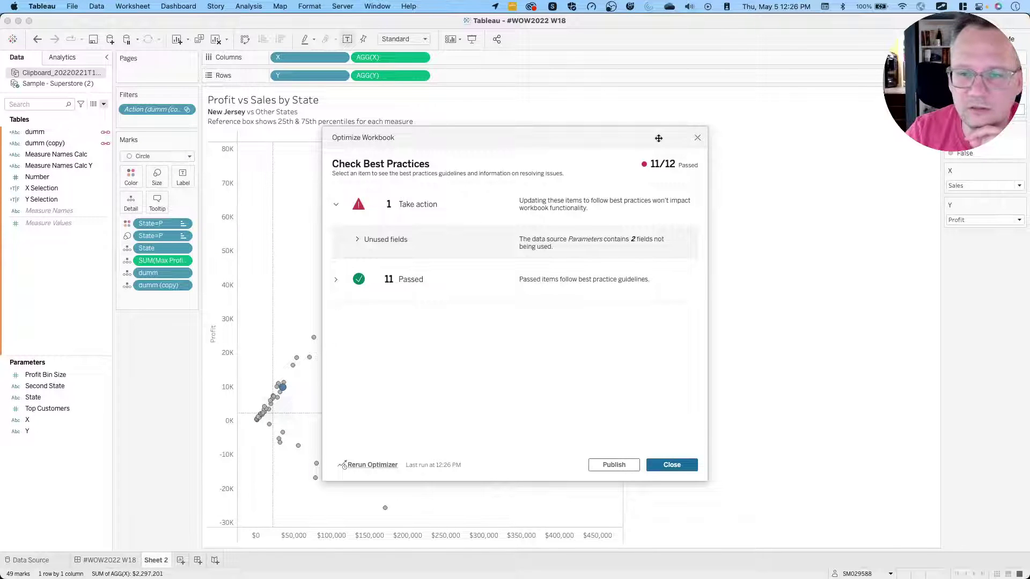
click(698, 138)
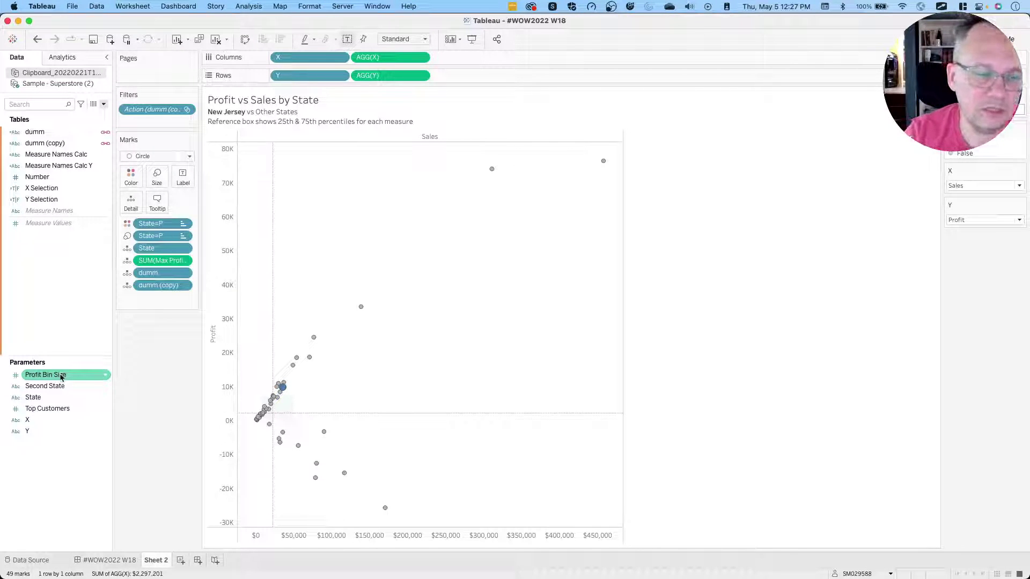
- Delete the Profit Bin Size parameter along with its dependent Profit (bin) field
right_click(61, 375)
click(86, 471)
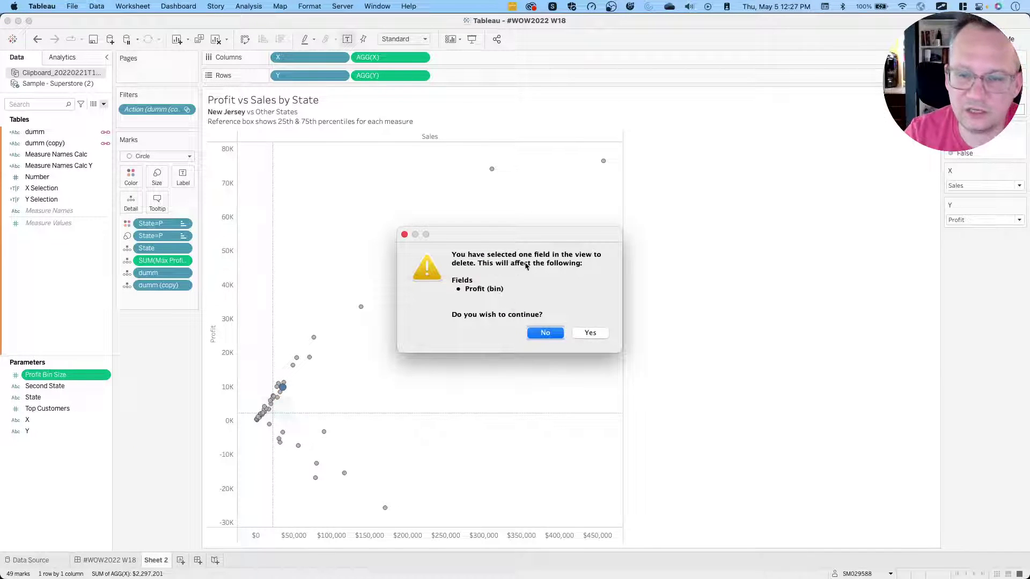
click(596, 337)
click(51, 376)
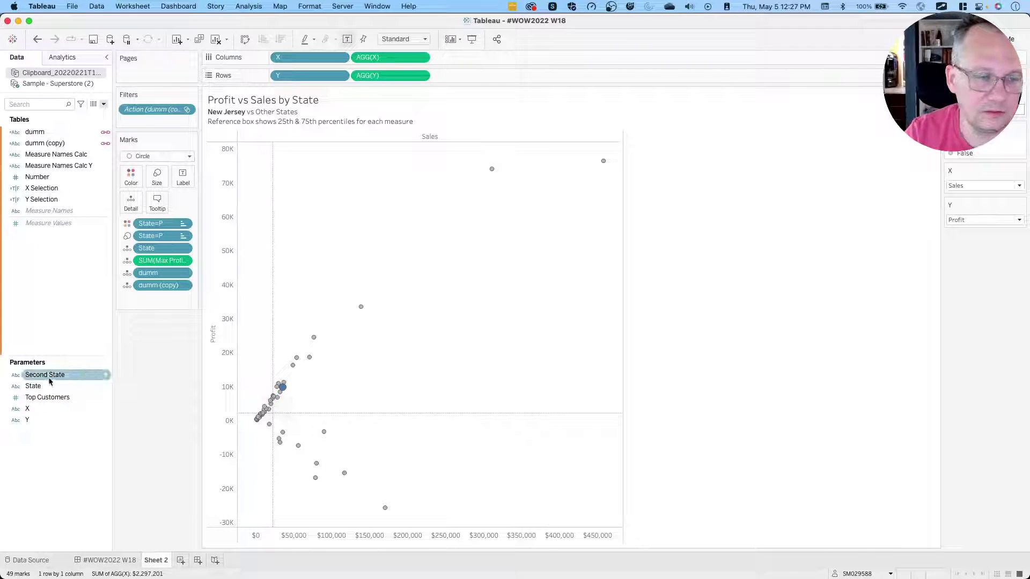
right_click(51, 376)
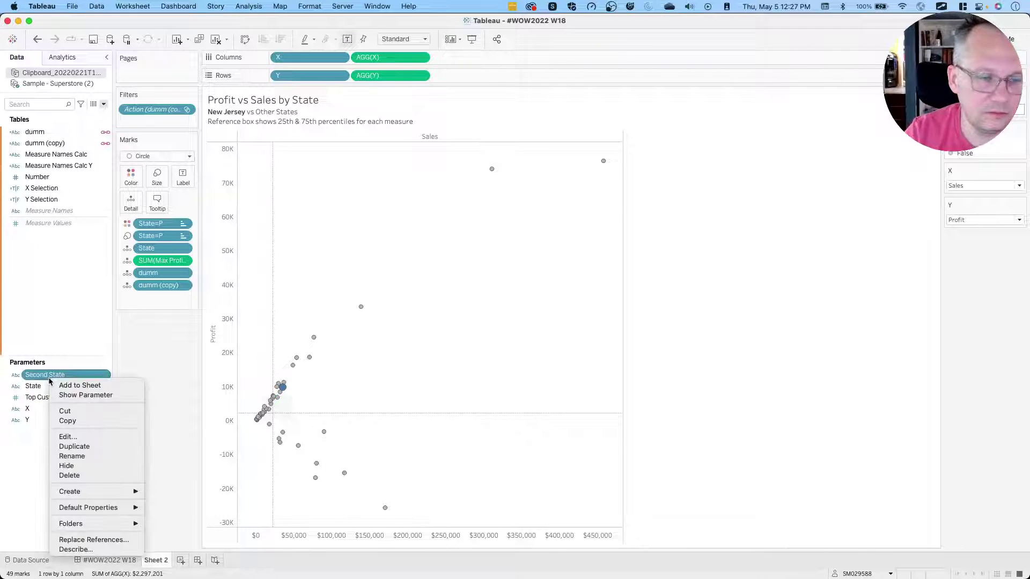
click(86, 475)
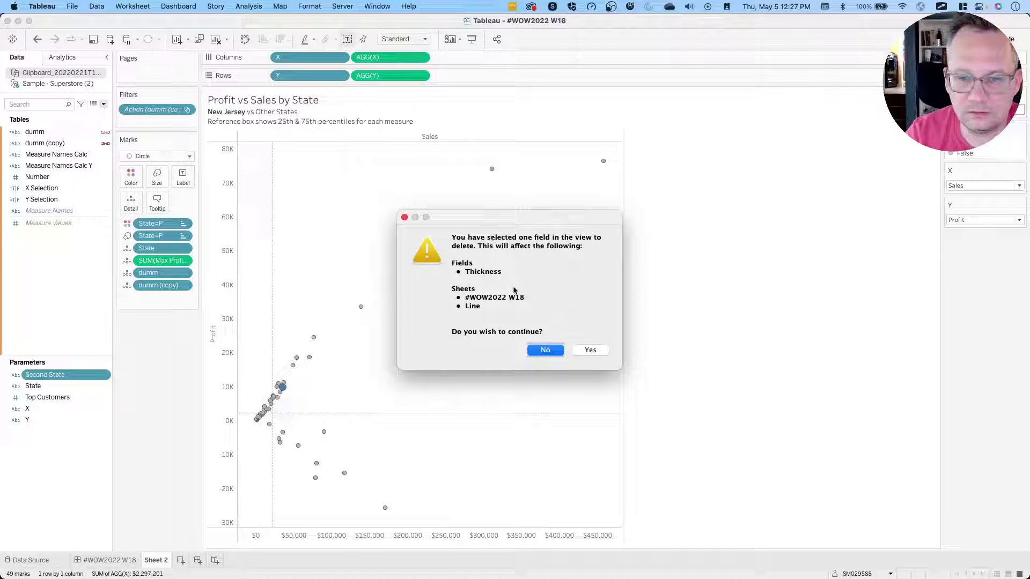
click(538, 351)
- Delete the Top Customers parameter along with its dependent Top Customers by Profit field
click(41, 398)
right_click(40, 398)
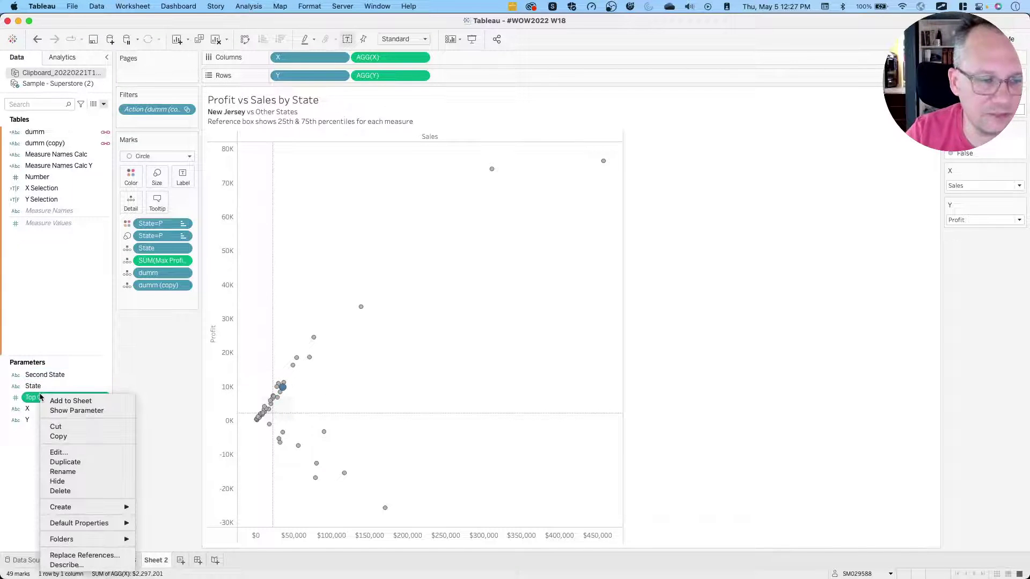
click(60, 490)
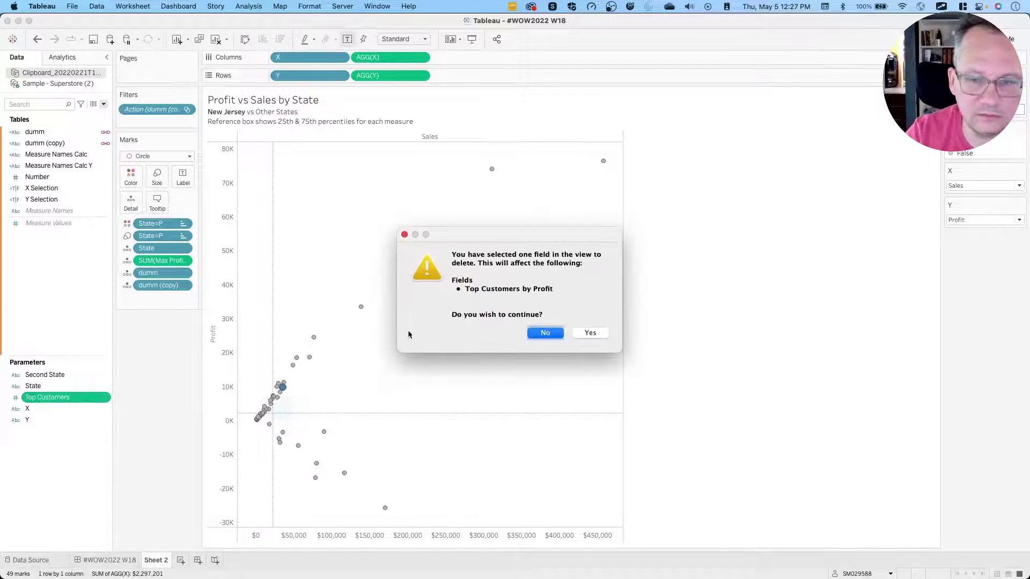
click(590, 335)
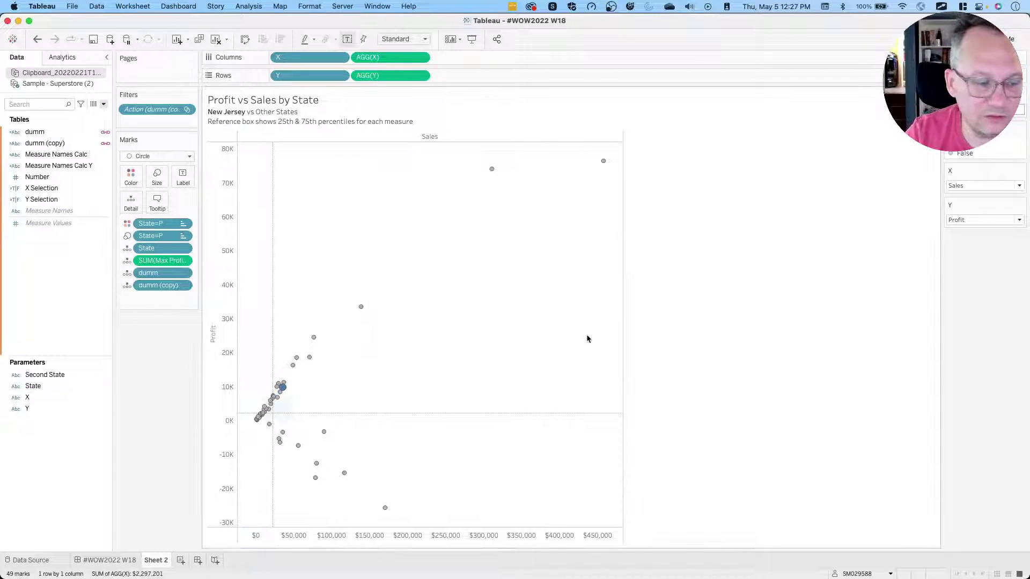
click(40, 387)
right_click(40, 387)
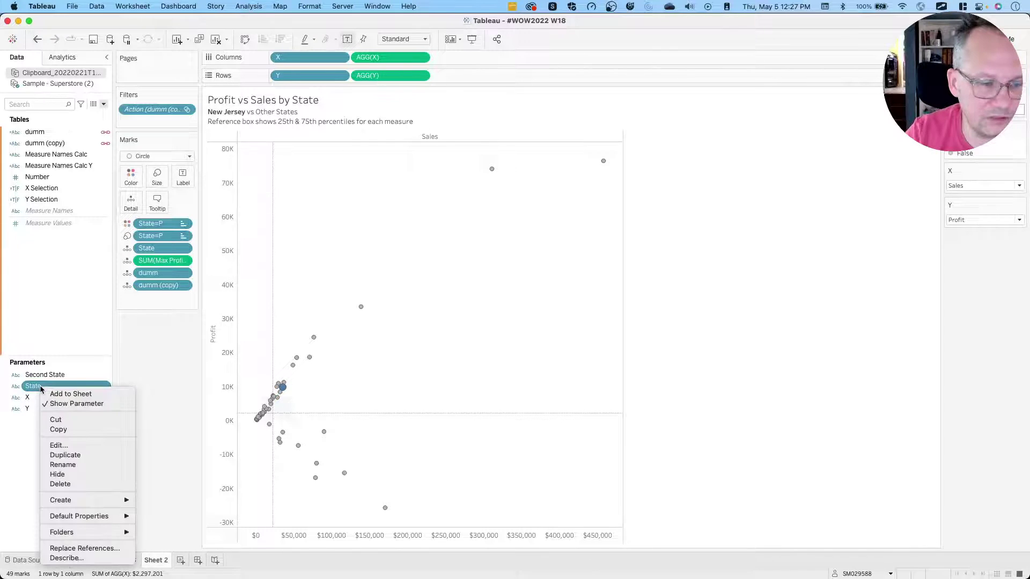
click(82, 485)
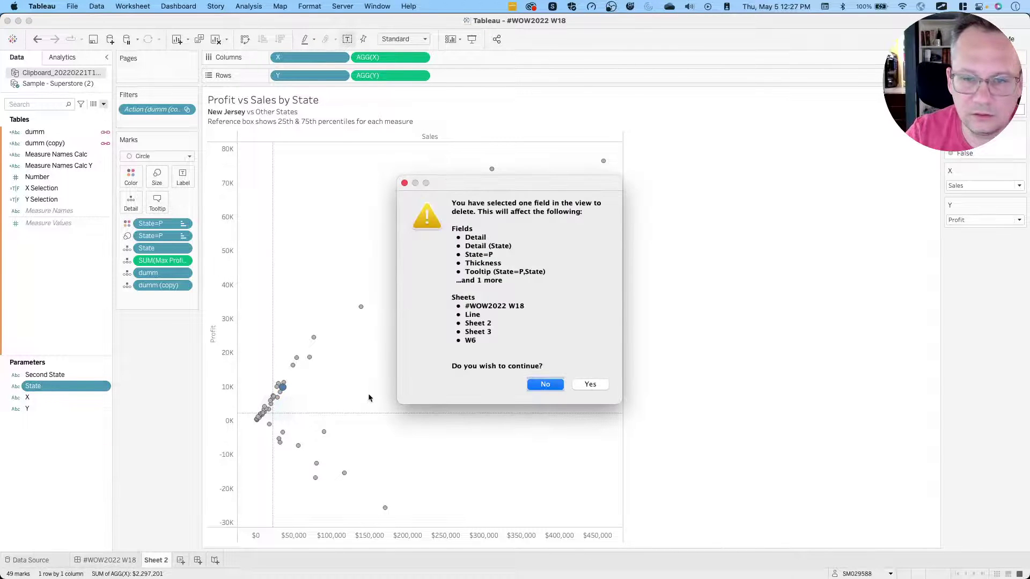
click(544, 385)
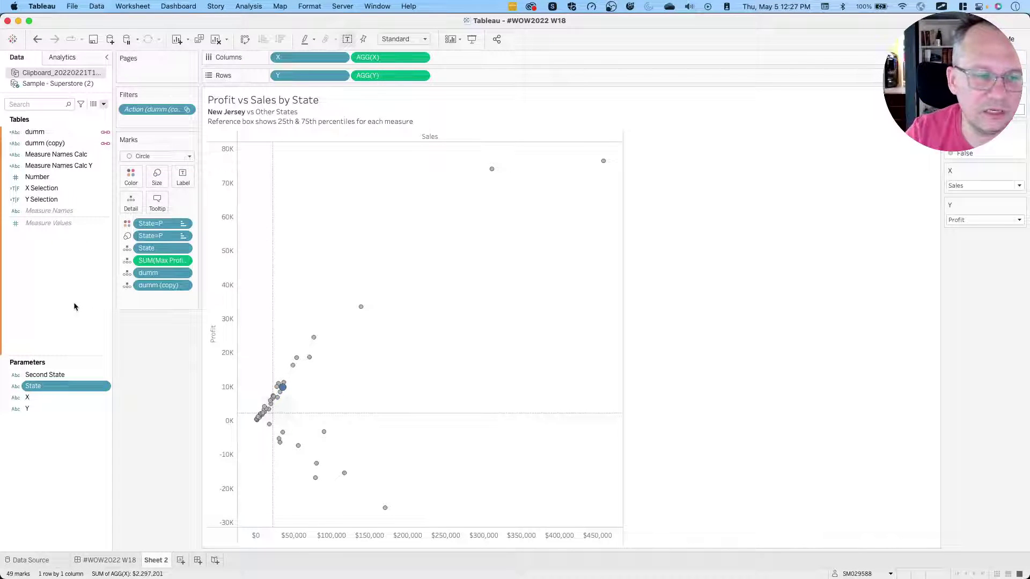
click(74, 304)
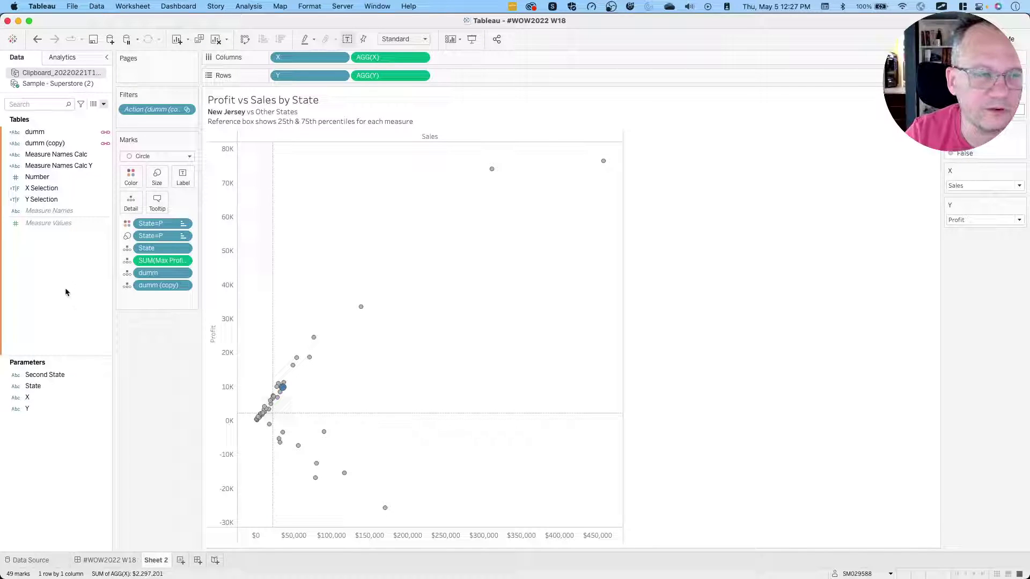
- Rerun the Workbook Optimizer on the cleaned-up workbook and expand the list of passed checks
click(342, 6)
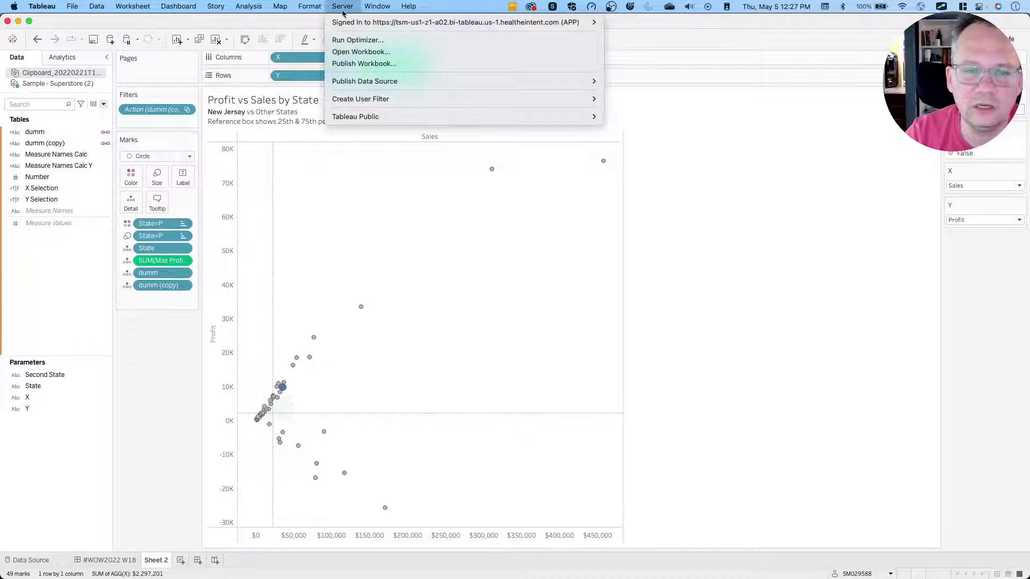
click(353, 40)
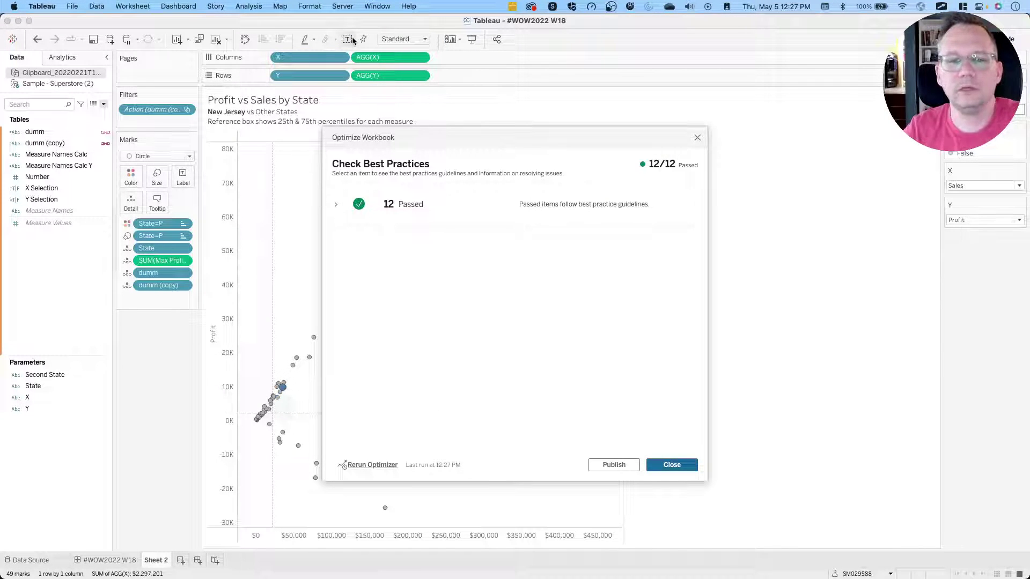
click(336, 206)
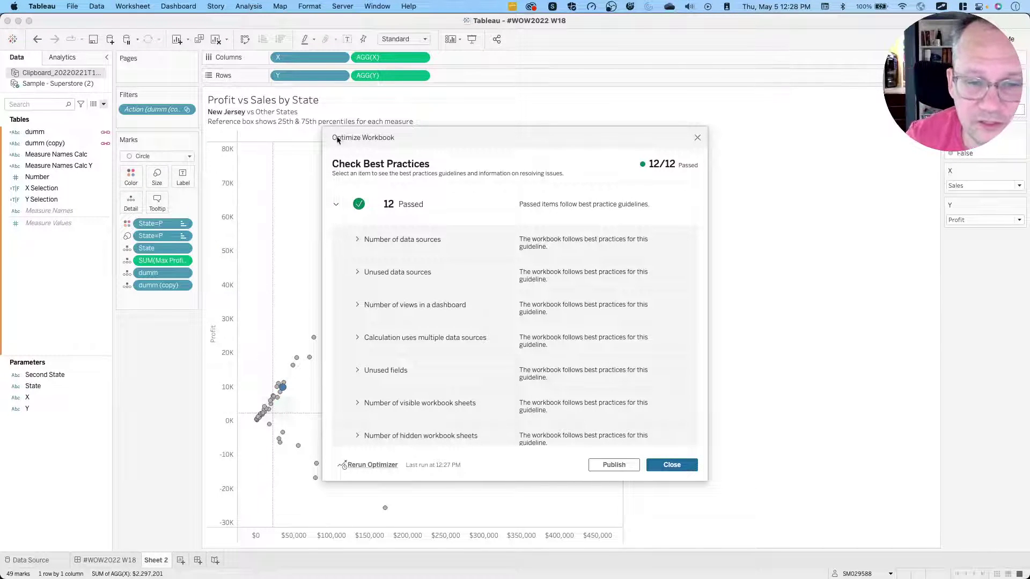
- Read the guideline for Number of data sources and look through the remaining passed checks
click(358, 241)
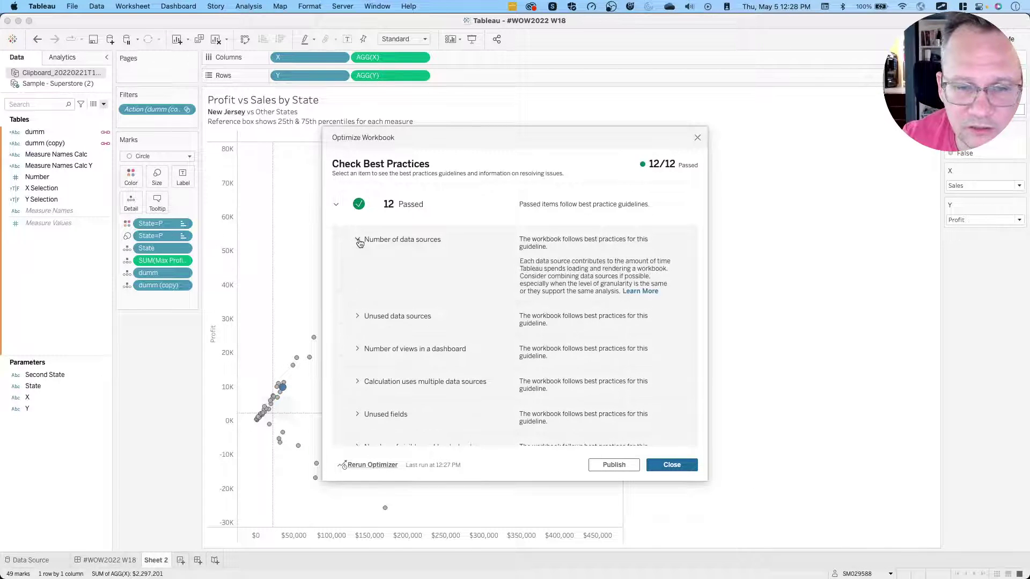
click(359, 241)
click(359, 243)
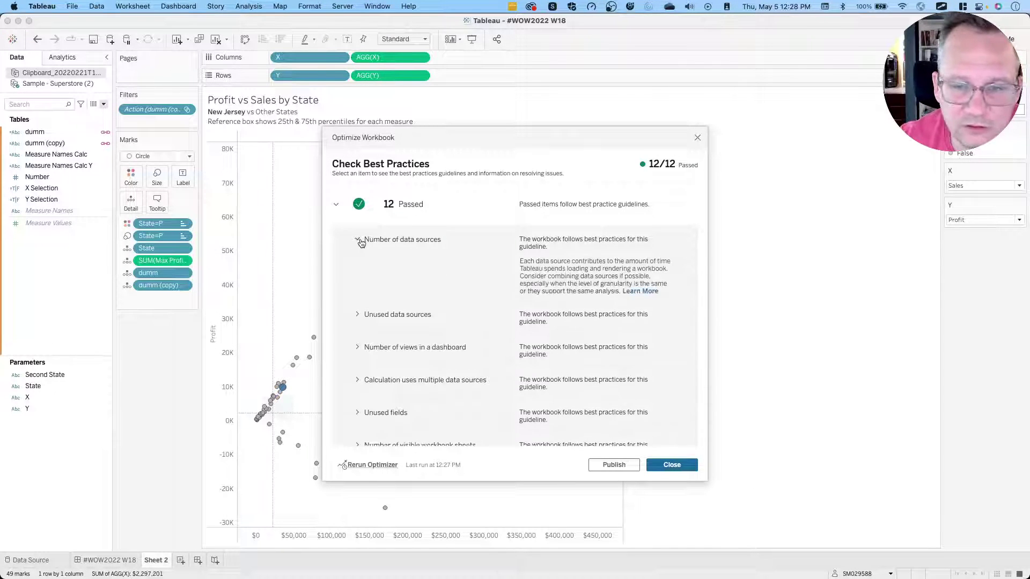
click(360, 243)
click(360, 242)
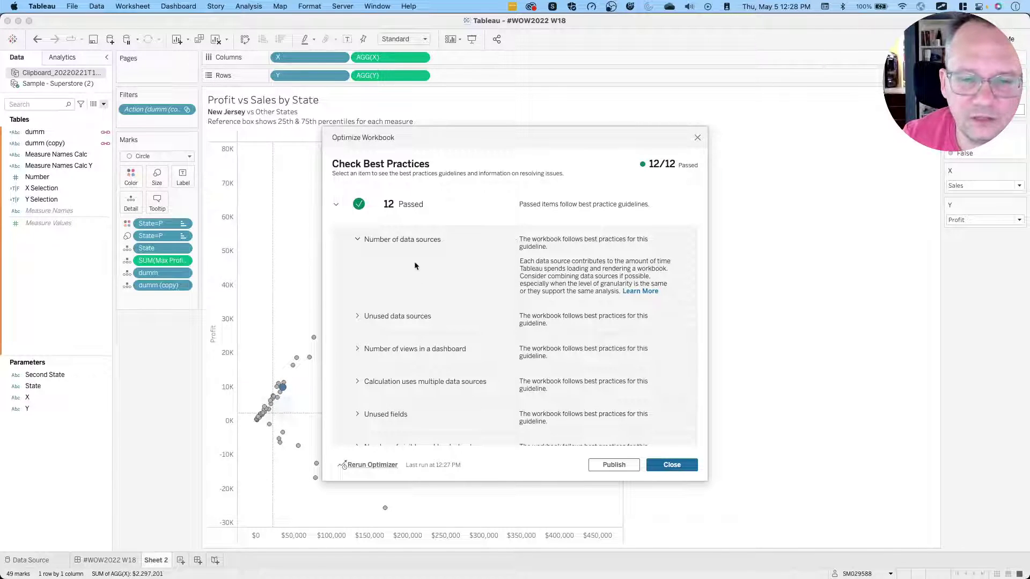
click(409, 241)
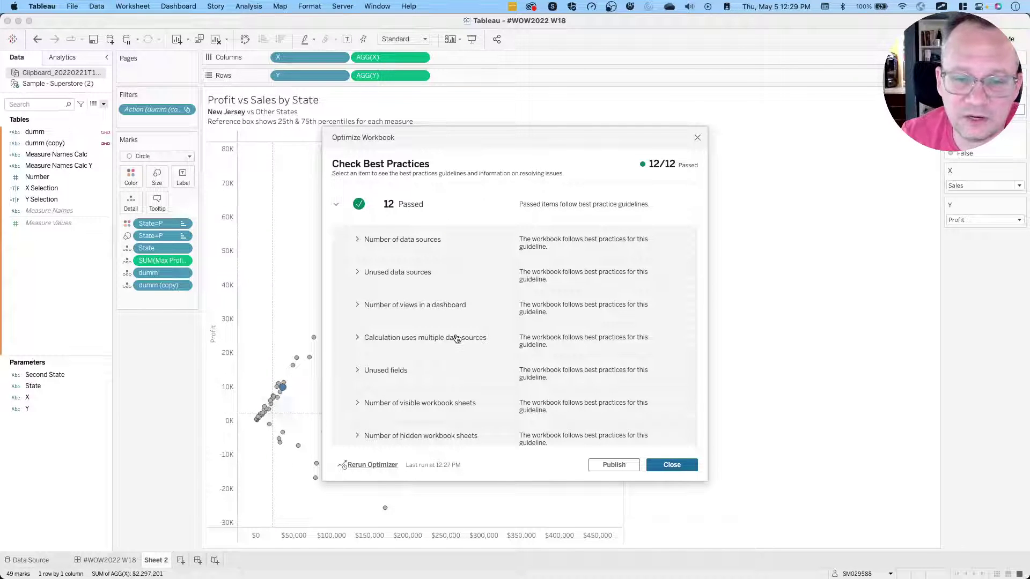
scroll(436, 382, down, 4)
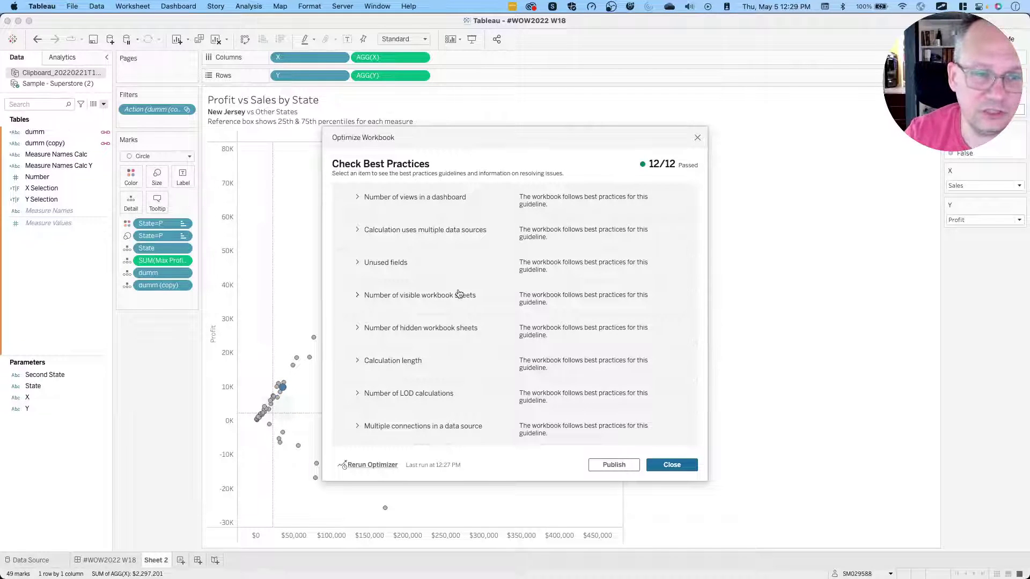
click(103, 104)
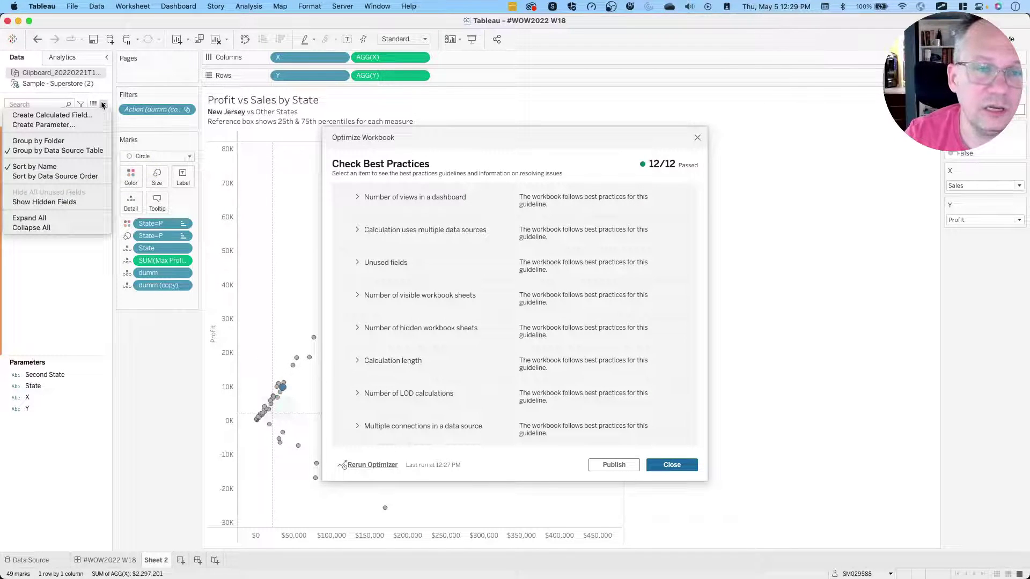
click(103, 105)
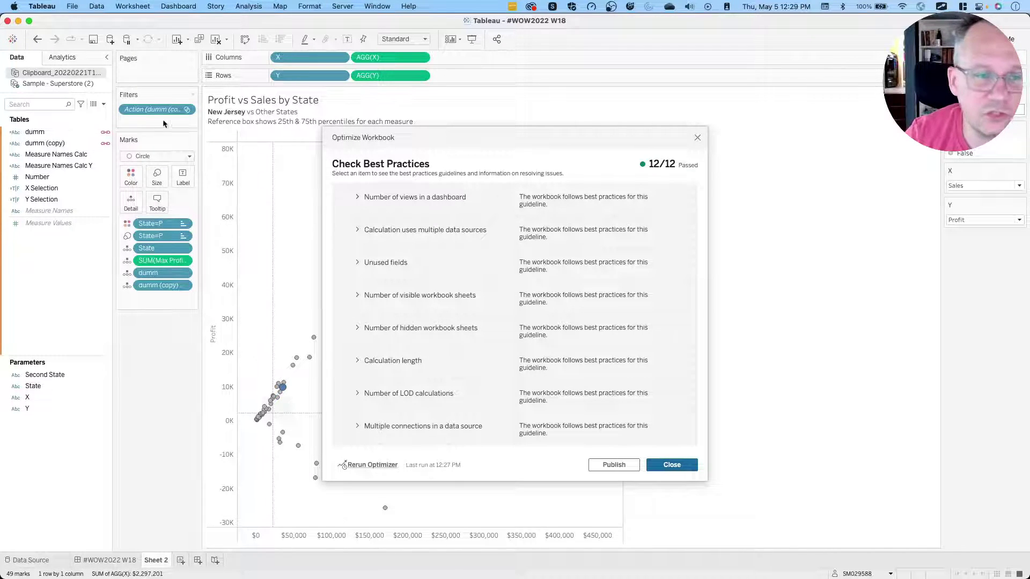
- Check the Clipboard data source for unused fields left to hide, rerun the Workbook Optimizer and expand its passed checks
click(103, 104)
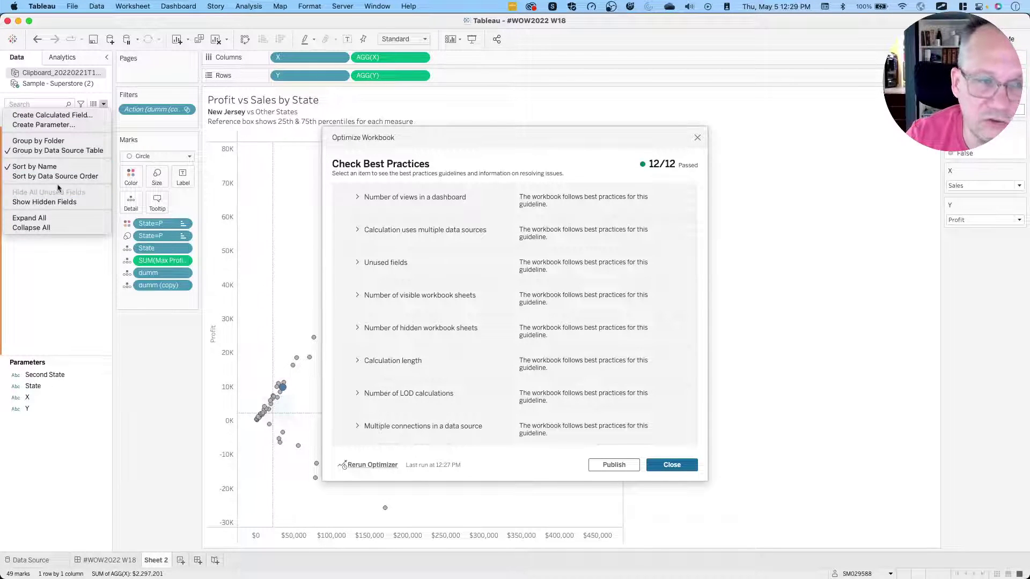
click(66, 299)
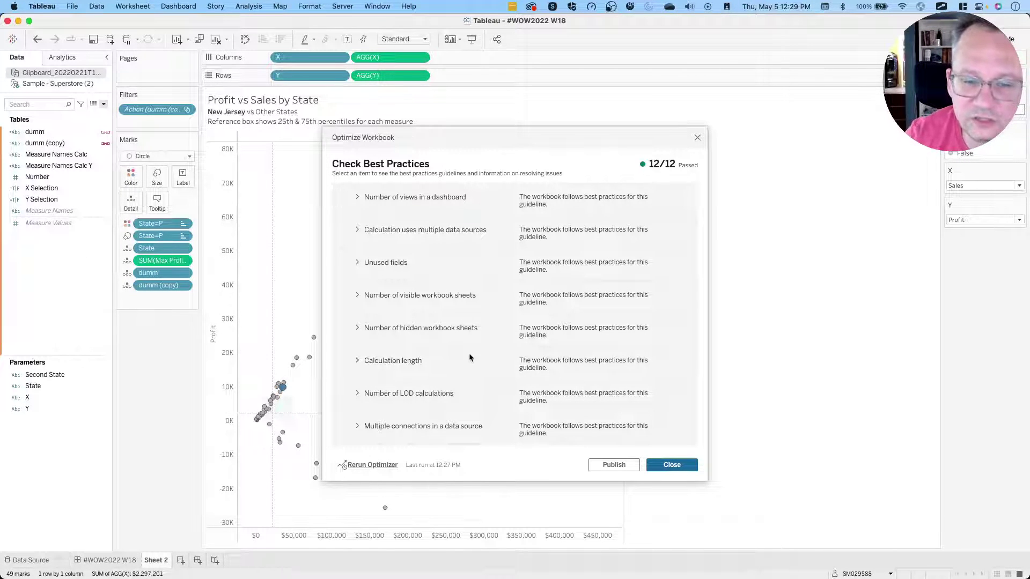
click(373, 466)
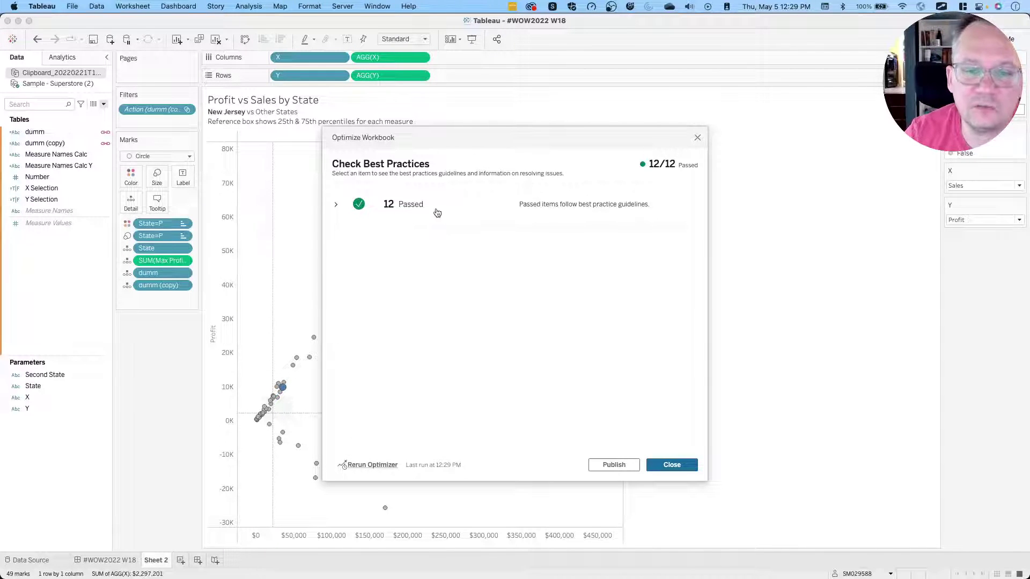
click(336, 204)
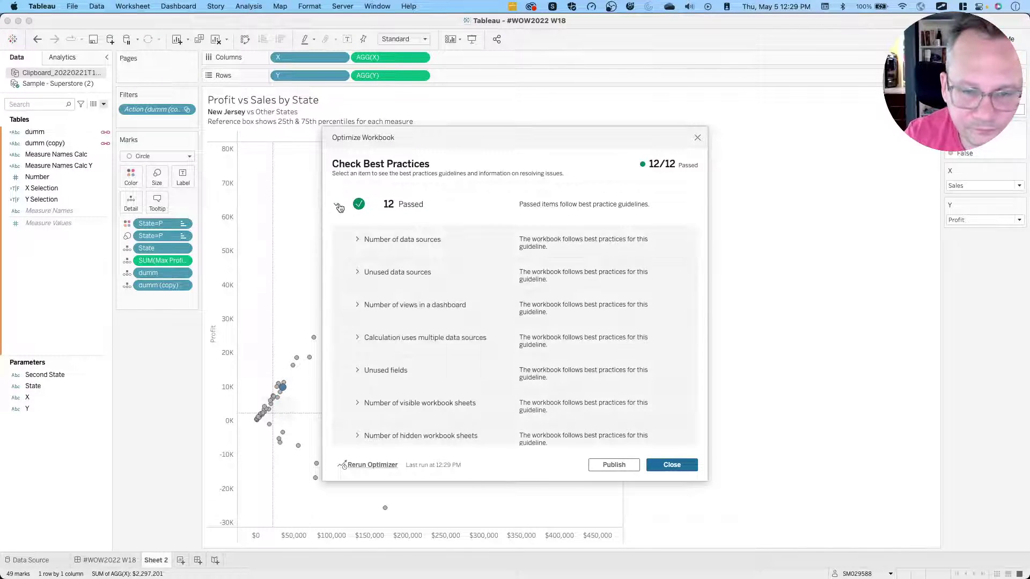
- Review the full list of passed guidelines, from Number of data sources through Non-materialized calculations
scroll(415, 333, down, 5)
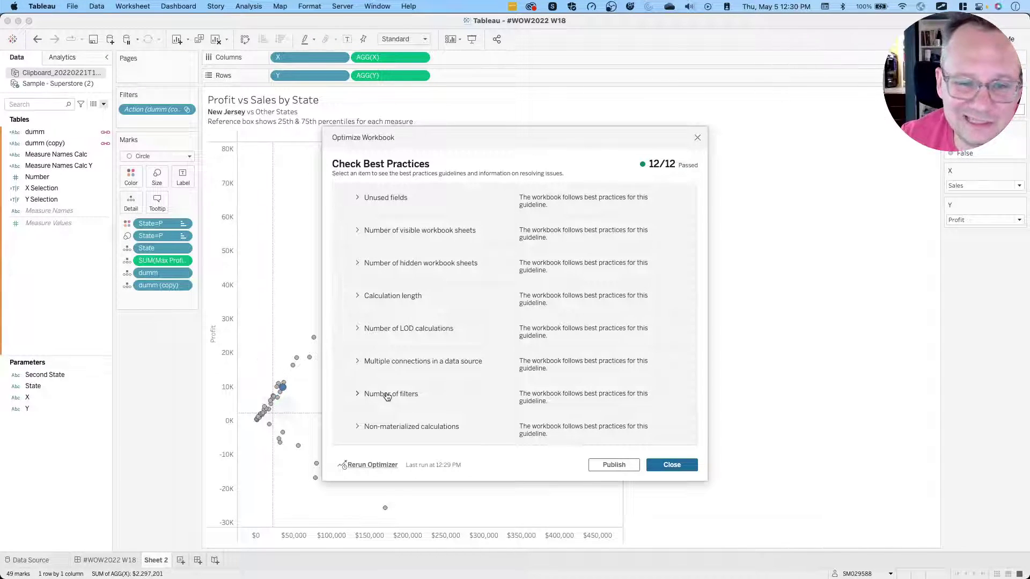
scroll(388, 395, up, 3)
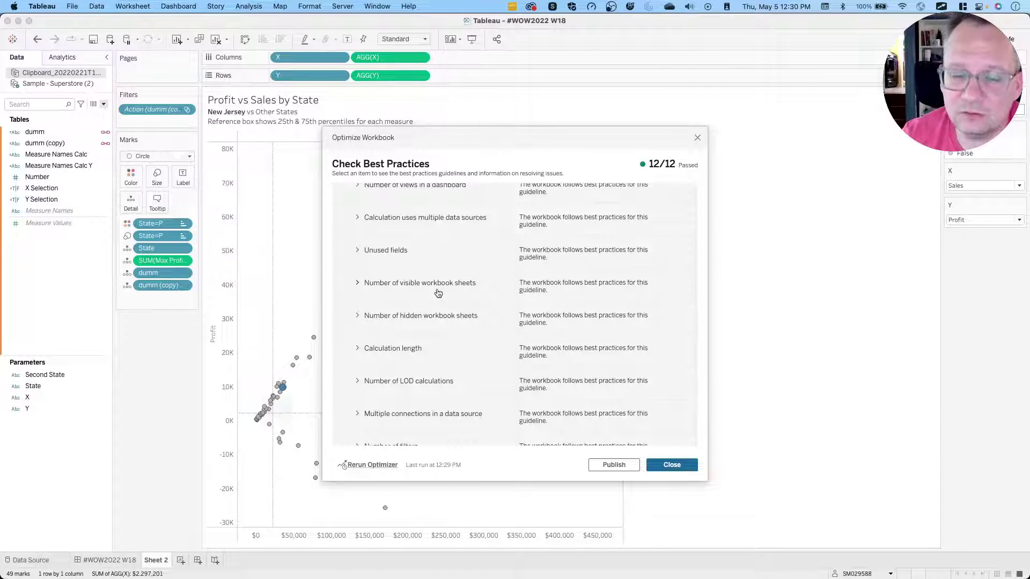
scroll(418, 300, up, 3)
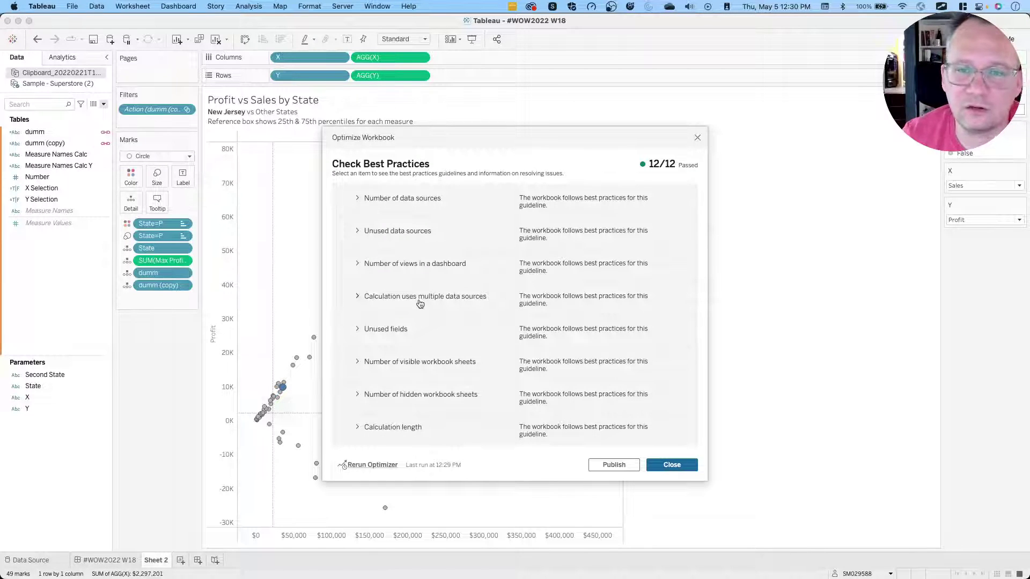
scroll(420, 304, down, 2)
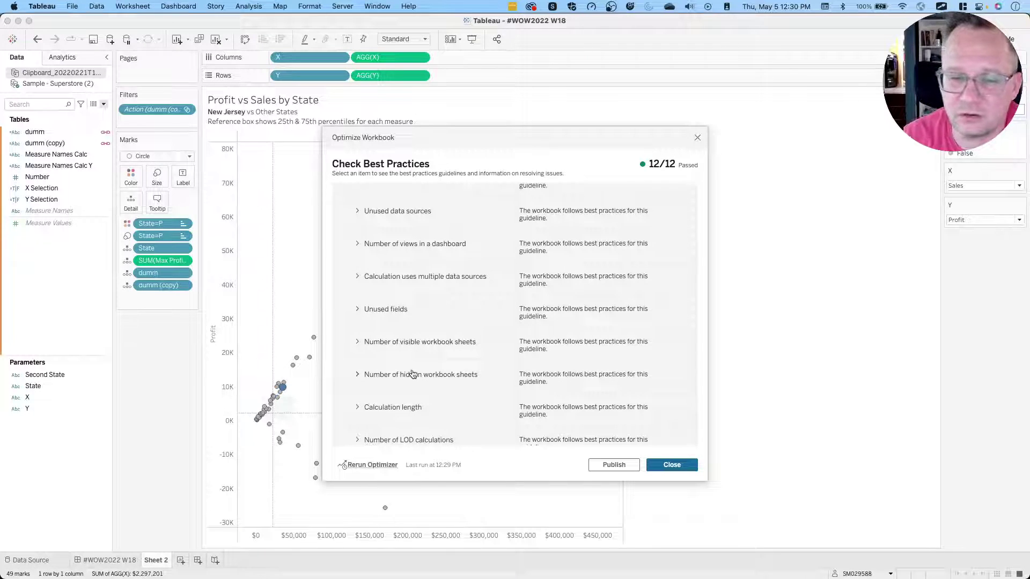
scroll(411, 385, down, 3)
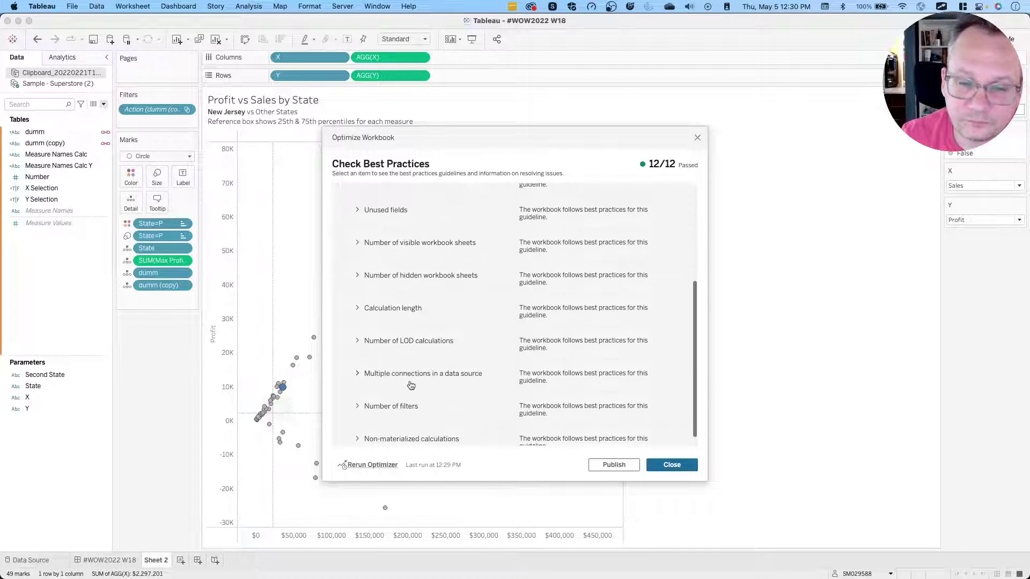
scroll(411, 386, down, 1)
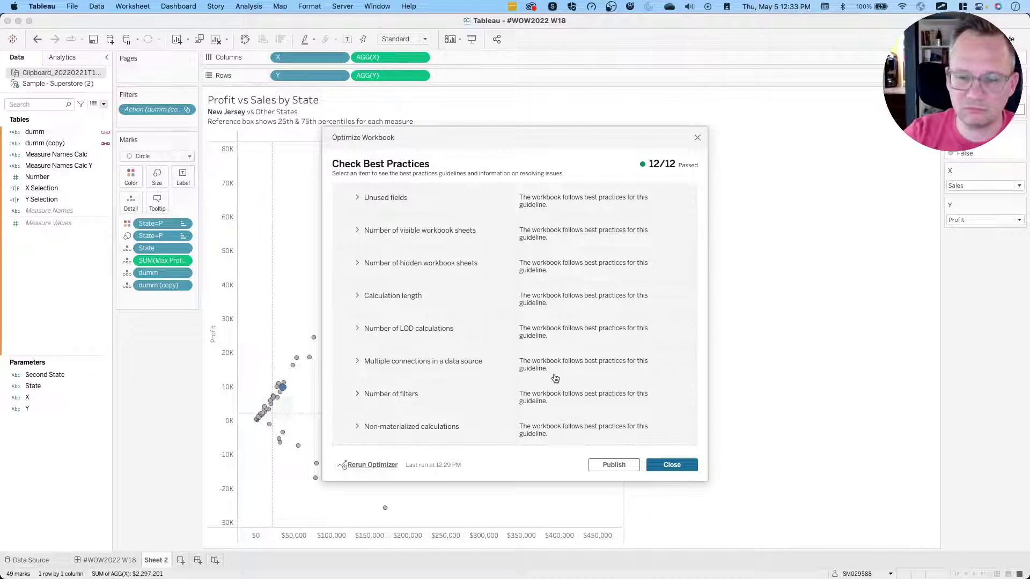
- Close the Workbook Optimizer and return to the #WOW2022 W18 dashboard
click(670, 465)
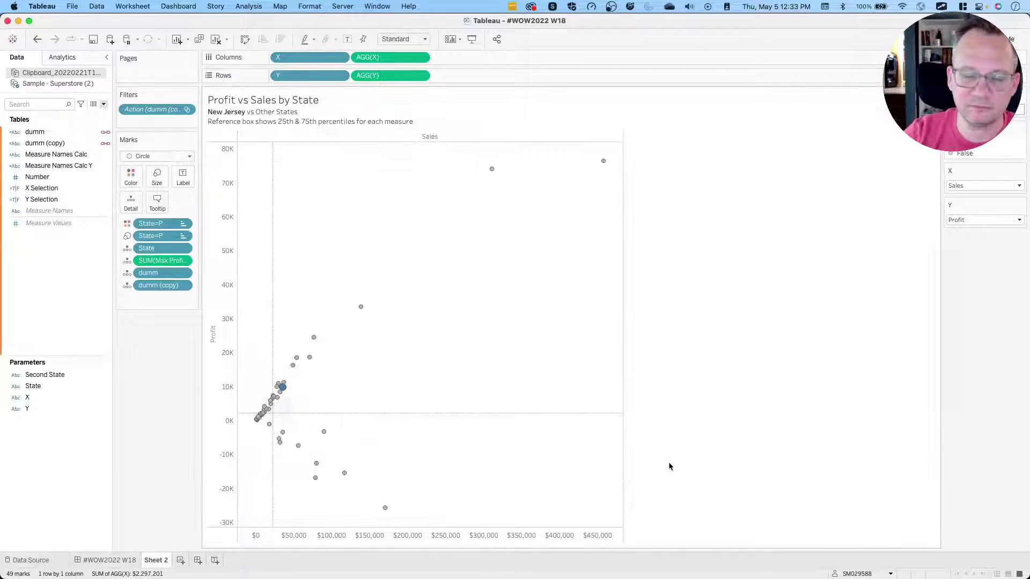
click(123, 558)
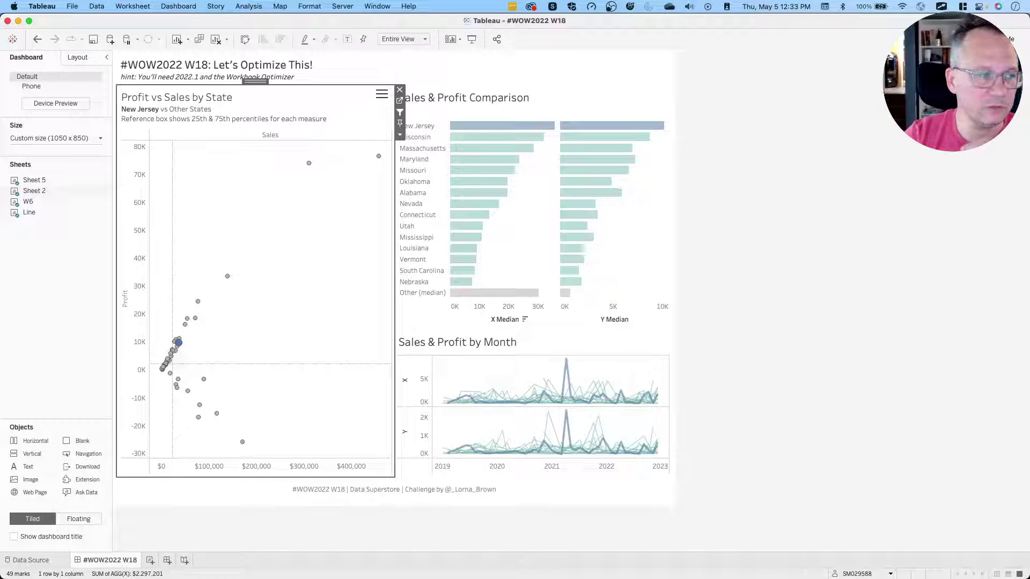
key(ctrl+Down)
key(ctrl+Down)
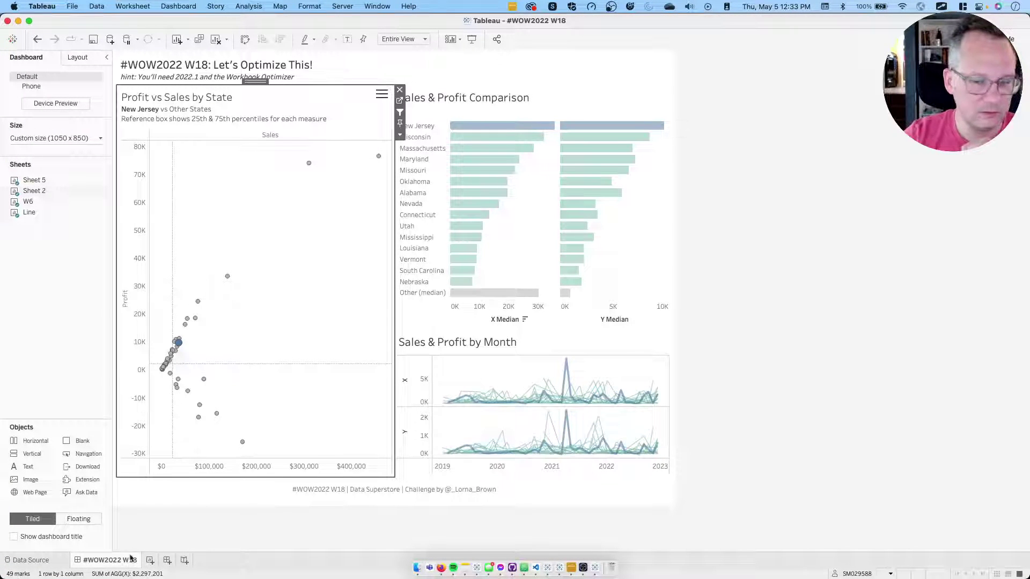
click(584, 555)
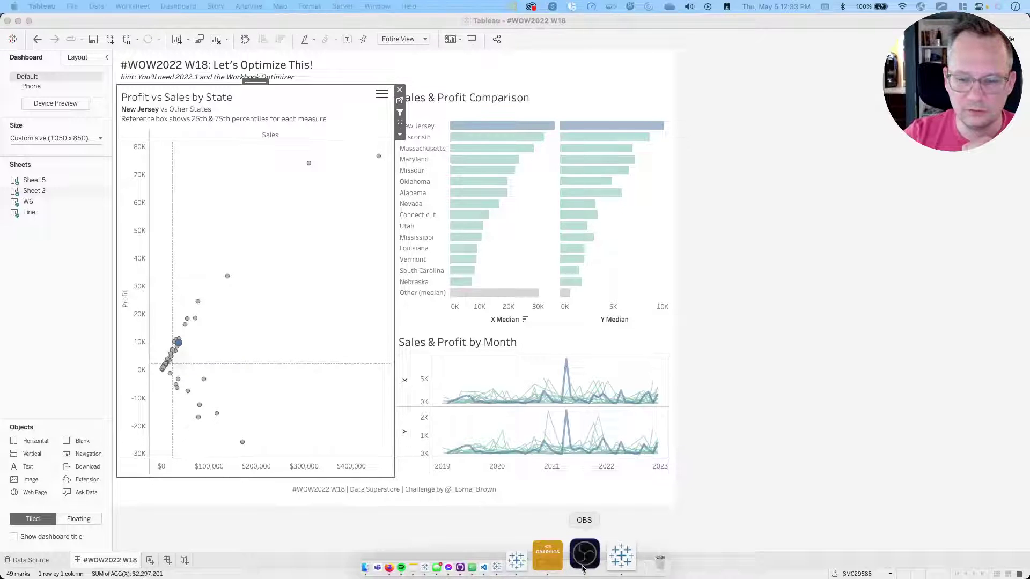